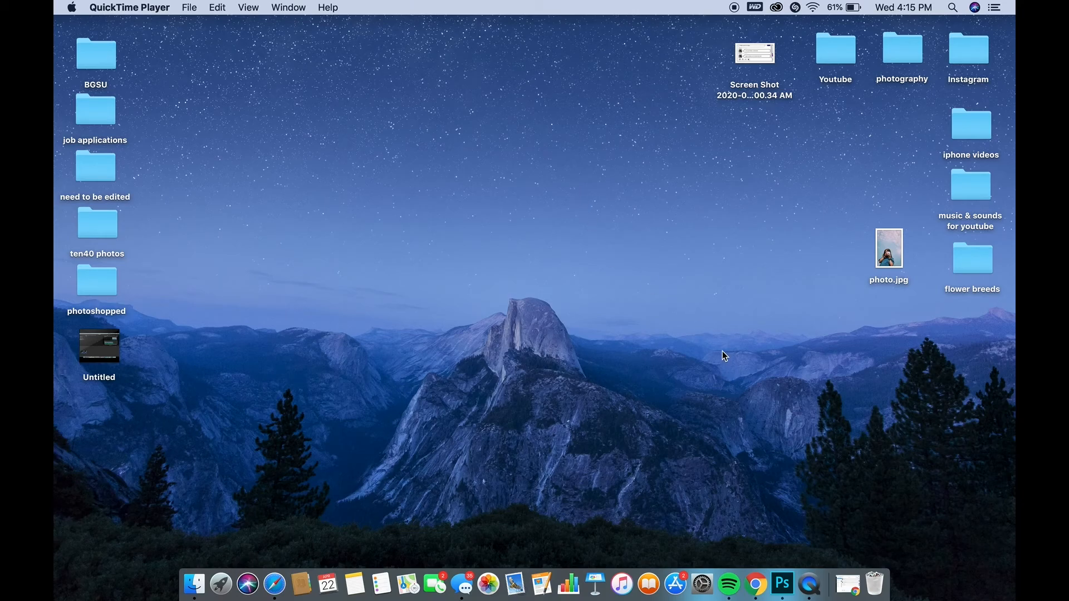
{"action": "left_click", "coordinate": [221, 585]}
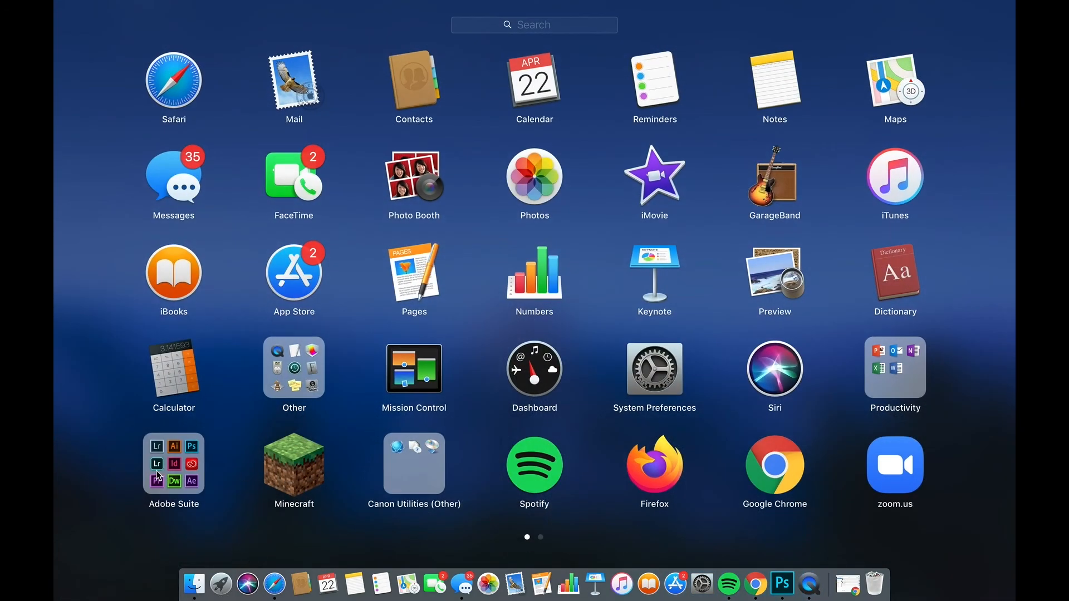
{"action": "left_click", "coordinate": [162, 471]}
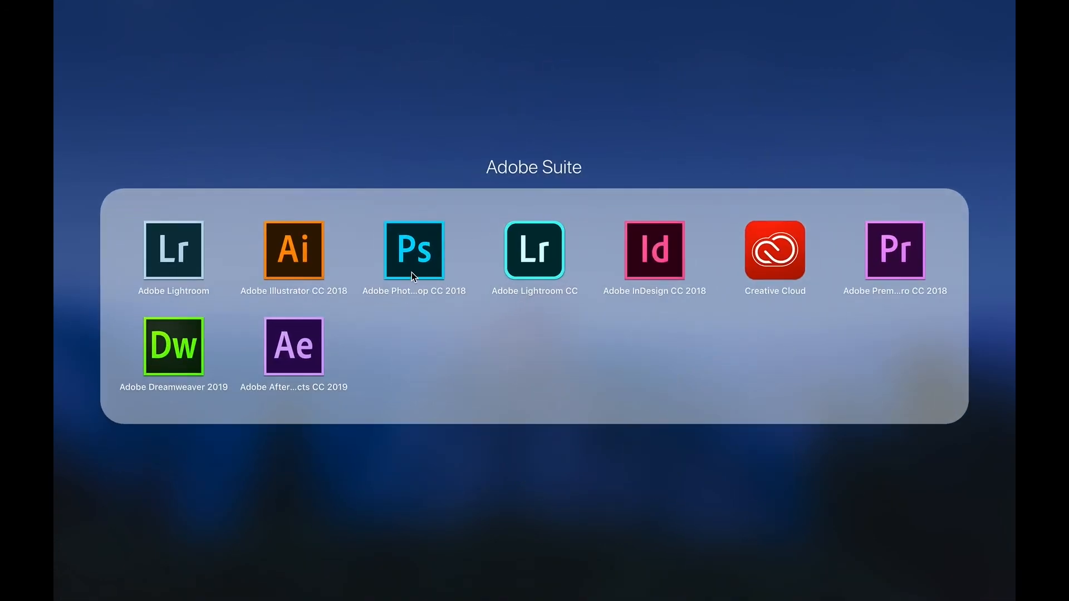
{"action": "left_click", "coordinate": [401, 457]}
{"action": "left_click", "coordinate": [194, 583]}
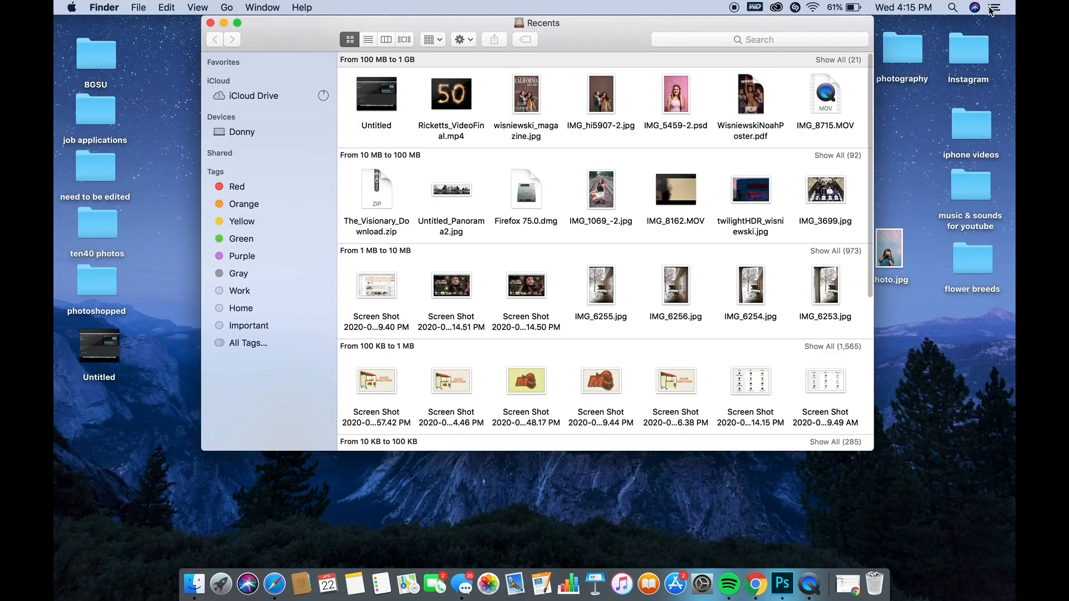
{"action": "left_click", "coordinate": [210, 22]}
{"action": "left_click", "coordinate": [952, 7]}
{"action": "type", "text": "pho"}
{"action": "left_click", "coordinate": [617, 277]}
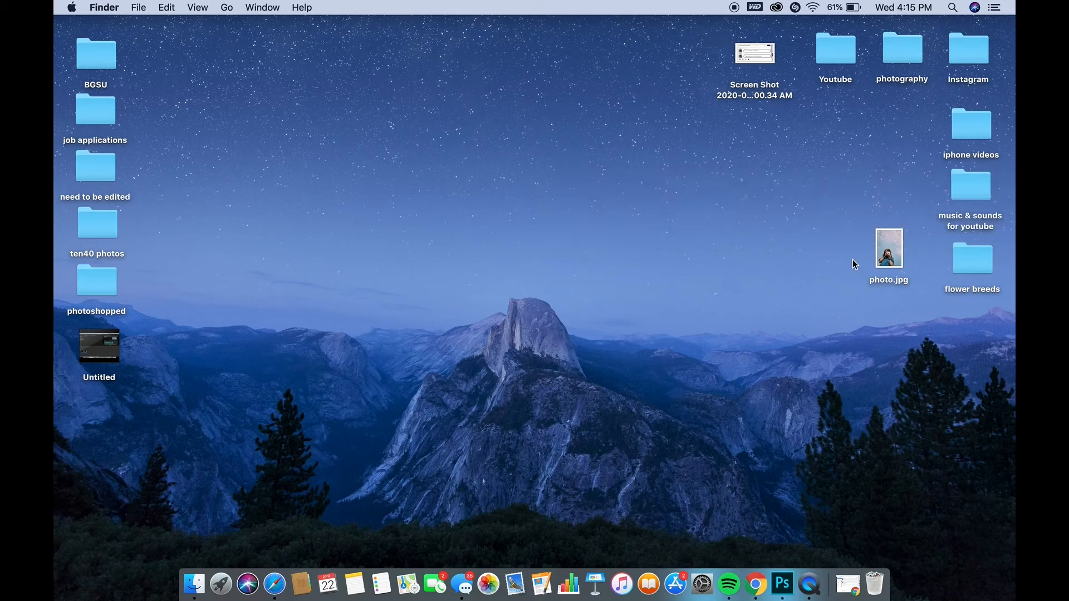
Open photo.jpg from the desktop in Adobe Photoshop CC 2018
{"action": "left_click", "coordinate": [893, 255]}
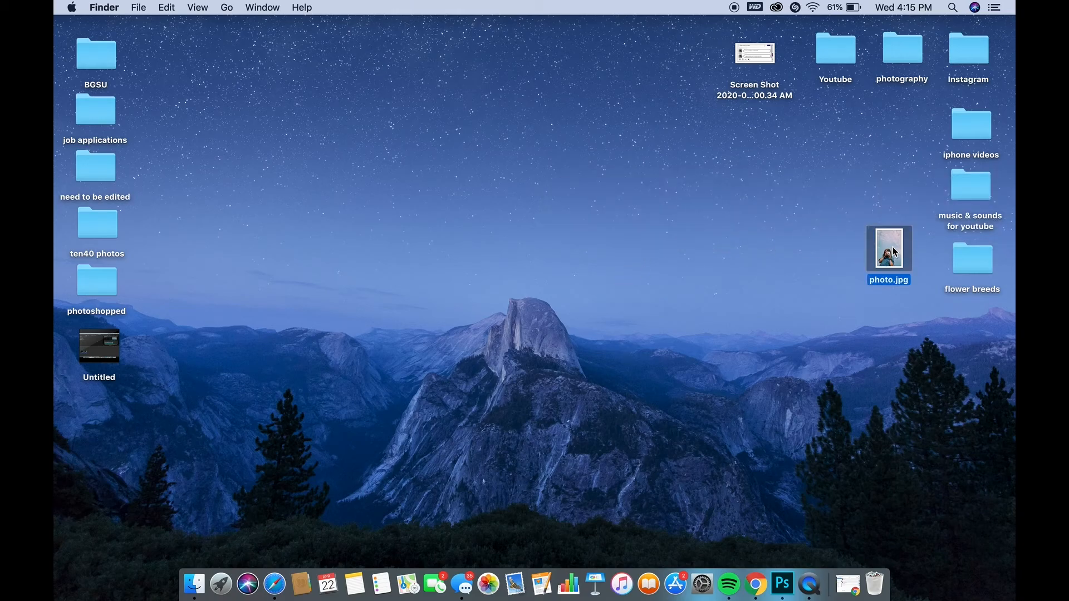
{"action": "right_click", "coordinate": [894, 252]}
{"action": "mouse_move", "coordinate": [861, 274]}
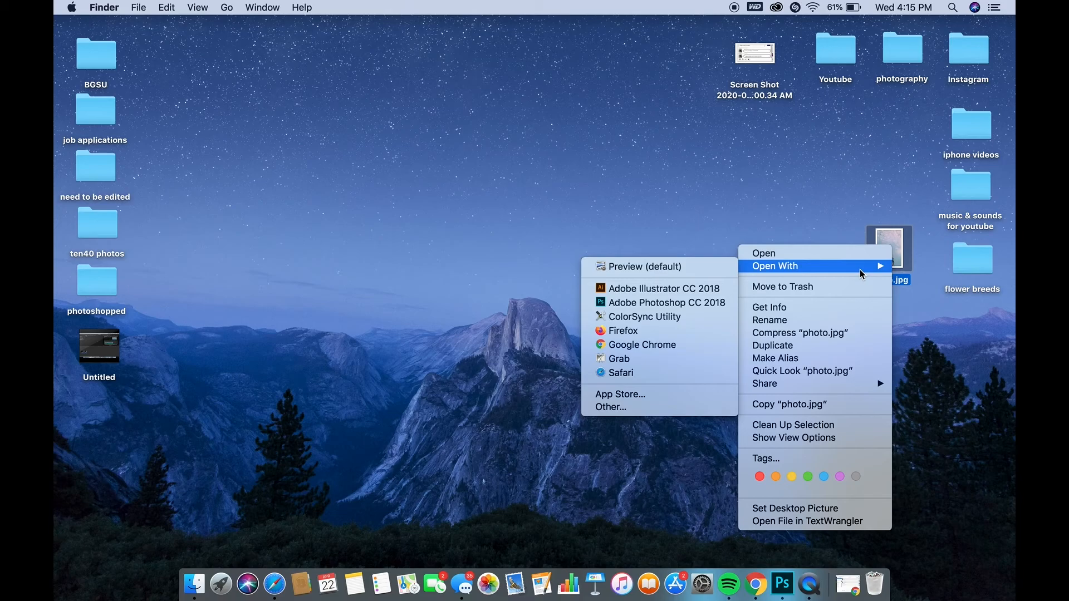
{"action": "left_click", "coordinate": [679, 313]}
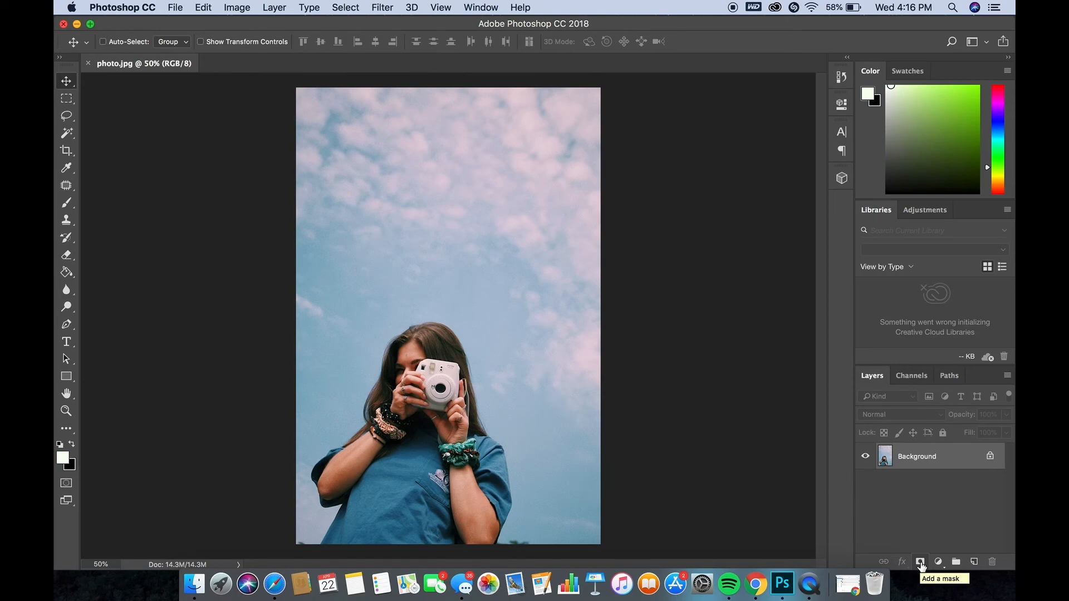
Add a layer mask to the photo and use the Lasso tool to mask out a small round patch of sky above the woman
{"action": "left_click", "coordinate": [920, 562]}
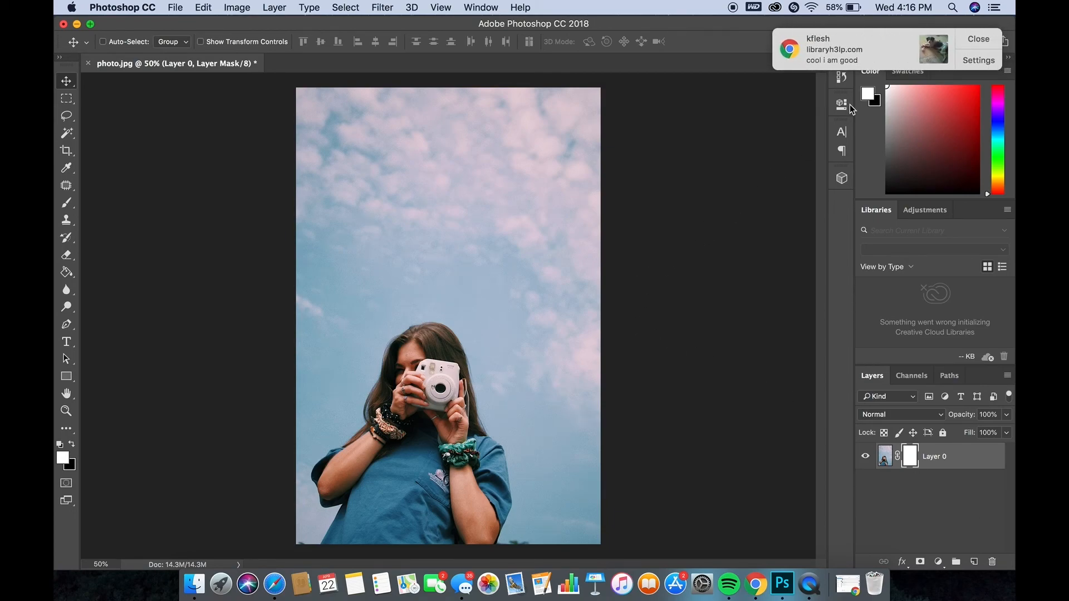
{"action": "left_click", "coordinate": [984, 38]}
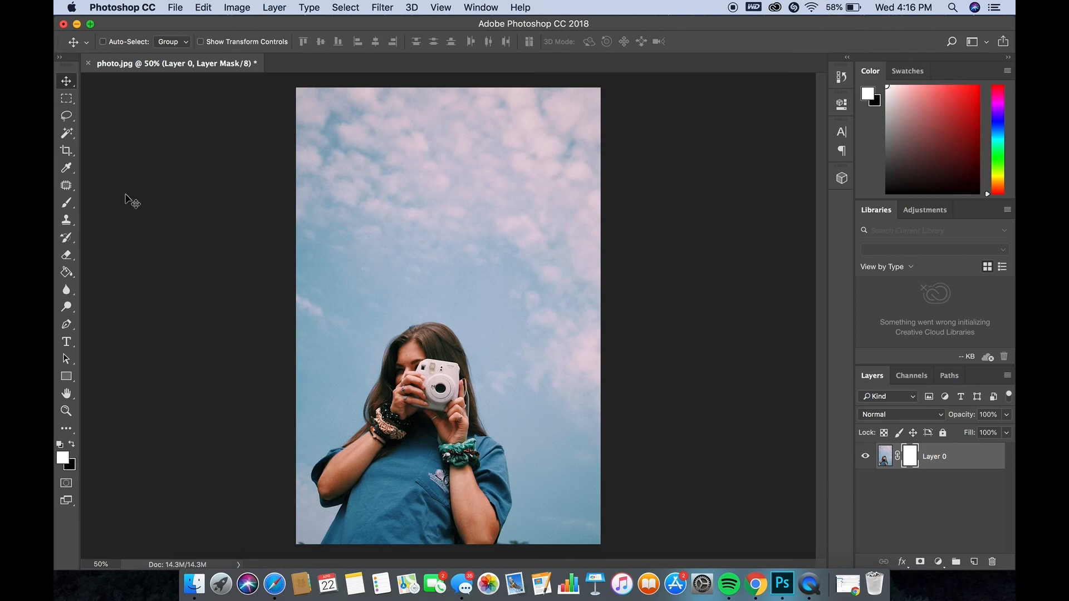
{"action": "left_click", "coordinate": [67, 117]}
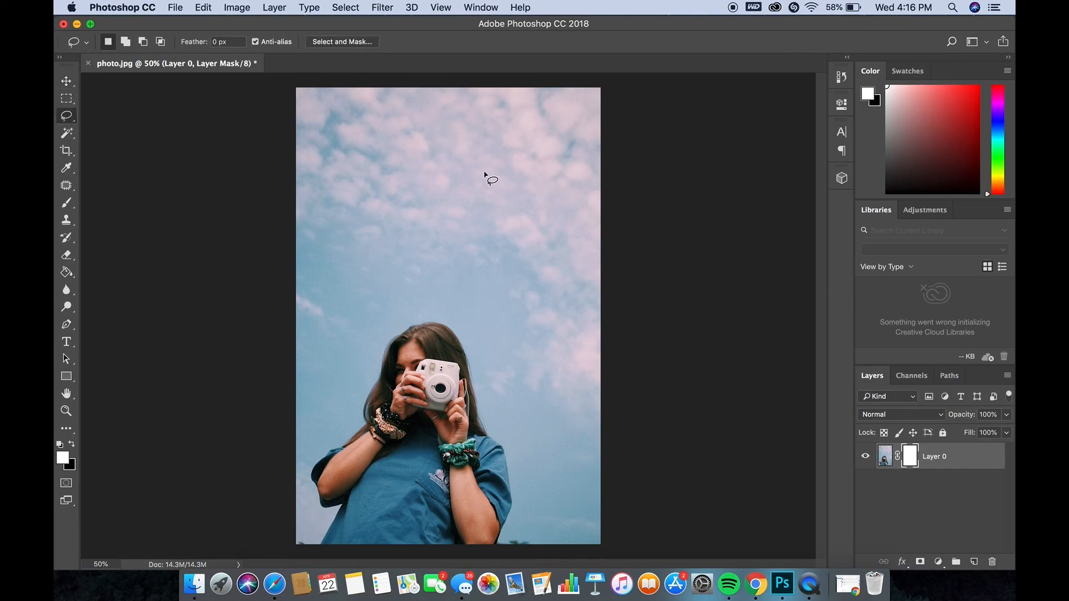
{"action": "mouse_move", "coordinate": [488, 160]}
{"action": "left_mouse_down"}
{"action": "mouse_move", "coordinate": [522, 180]}
{"action": "mouse_move", "coordinate": [521, 204]}
{"action": "mouse_move", "coordinate": [498, 228]}
{"action": "mouse_move", "coordinate": [451, 221]}
{"action": "mouse_move", "coordinate": [432, 177]}
{"action": "mouse_move", "coordinate": [443, 160]}
{"action": "mouse_move", "coordinate": [490, 162]}
{"action": "left_mouse_up"}
{"action": "key", "text": "Delete"}
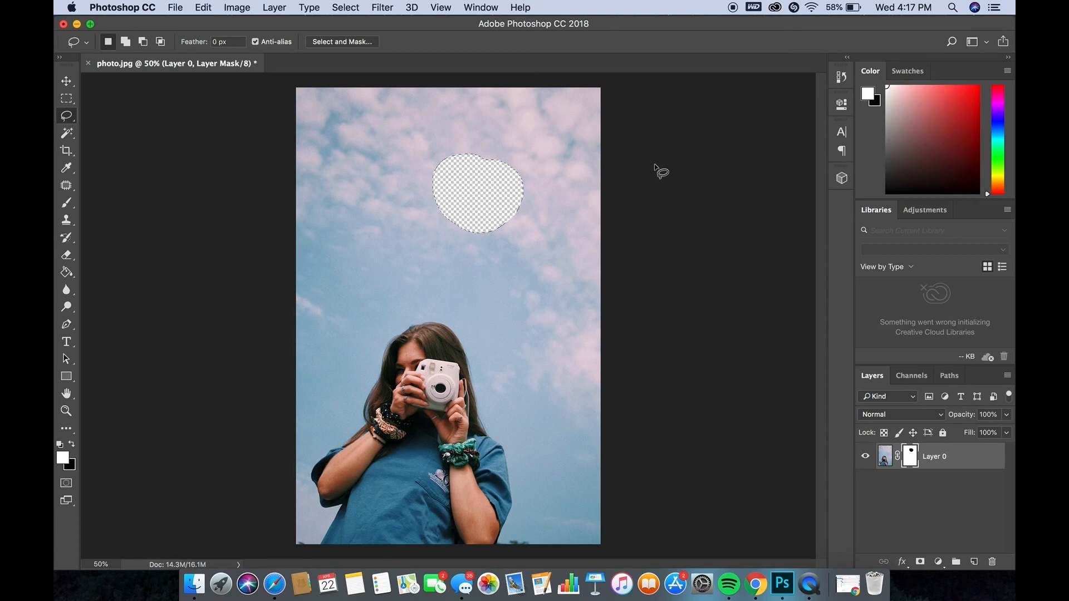
{"action": "mouse_move", "coordinate": [508, 185]}
{"action": "left_mouse_down"}
{"action": "mouse_move", "coordinate": [495, 206]}
{"action": "mouse_move", "coordinate": [447, 228]}
{"action": "mouse_move", "coordinate": [418, 222]}
{"action": "mouse_move", "coordinate": [526, 183]}
{"action": "mouse_move", "coordinate": [559, 240]}
{"action": "mouse_move", "coordinate": [470, 157]}
{"action": "mouse_move", "coordinate": [551, 224]}
{"action": "mouse_move", "coordinate": [539, 147]}
{"action": "mouse_move", "coordinate": [557, 161]}
{"action": "left_mouse_up"}
{"action": "key", "text": "super+d"}
Lasso and mask out the sky across the photo's upper half, along its right side and at the leftover bit on the left edge
{"action": "mouse_move", "coordinate": [610, 136]}
{"action": "left_mouse_down"}
{"action": "mouse_move", "coordinate": [481, 175]}
{"action": "mouse_move", "coordinate": [380, 179]}
{"action": "mouse_move", "coordinate": [241, 135]}
{"action": "mouse_move", "coordinate": [249, 82]}
{"action": "left_mouse_up"}
{"action": "key", "text": "BackSpace"}
{"action": "key", "text": "super+d"}
{"action": "mouse_move", "coordinate": [249, 388]}
{"action": "left_mouse_down"}
{"action": "mouse_move", "coordinate": [344, 356]}
{"action": "mouse_move", "coordinate": [395, 309]}
{"action": "mouse_move", "coordinate": [494, 309]}
{"action": "mouse_move", "coordinate": [570, 340]}
{"action": "mouse_move", "coordinate": [592, 249]}
{"action": "mouse_move", "coordinate": [508, 141]}
{"action": "mouse_move", "coordinate": [360, 139]}
{"action": "mouse_move", "coordinate": [315, 158]}
{"action": "mouse_move", "coordinate": [266, 255]}
{"action": "mouse_move", "coordinate": [248, 361]}
{"action": "mouse_move", "coordinate": [262, 406]}
{"action": "left_mouse_up"}
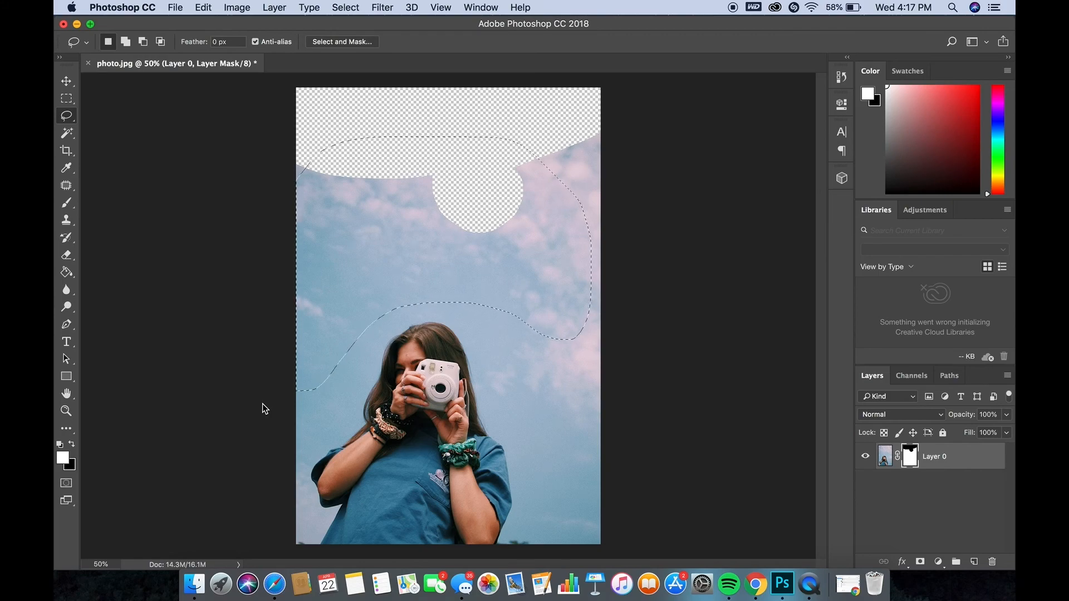
{"action": "key", "text": "BackSpace"}
{"action": "key", "text": "super+d"}
{"action": "mouse_move", "coordinate": [633, 435]}
{"action": "left_mouse_down"}
{"action": "mouse_move", "coordinate": [501, 254]}
{"action": "mouse_move", "coordinate": [514, 164]}
{"action": "mouse_move", "coordinate": [610, 110]}
{"action": "mouse_move", "coordinate": [708, 202]}
{"action": "mouse_move", "coordinate": [686, 468]}
{"action": "left_mouse_up"}
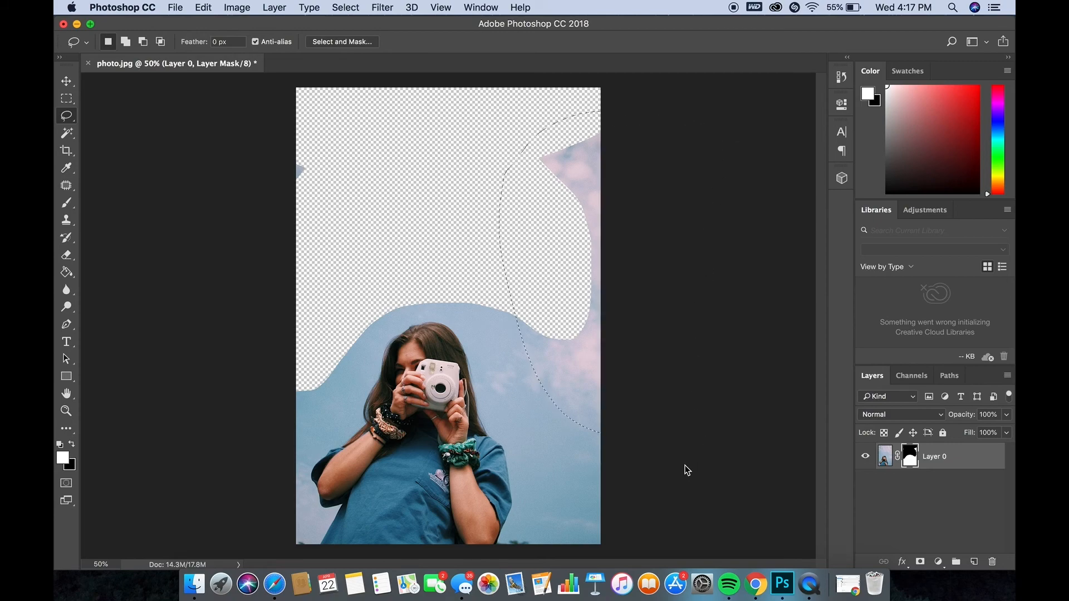
{"action": "key", "text": "BackSpace"}
{"action": "key", "text": "super+d"}
{"action": "mouse_move", "coordinate": [266, 167]}
{"action": "left_mouse_down"}
{"action": "mouse_move", "coordinate": [251, 220]}
{"action": "mouse_move", "coordinate": [239, 219]}
{"action": "left_mouse_up"}
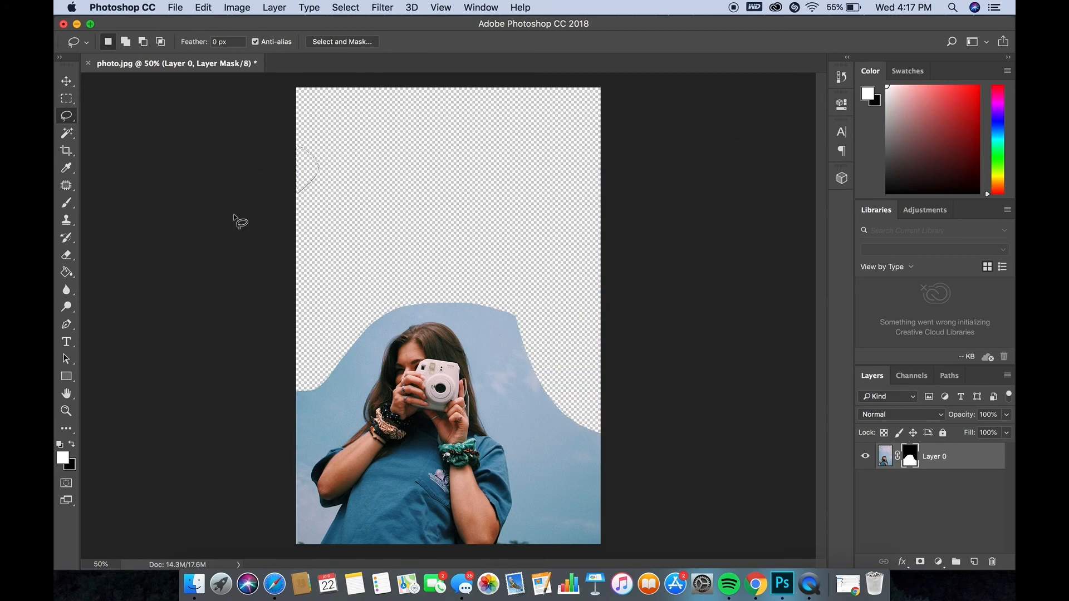
Lasso the sky directly above the woman's head, following her hairline, and mask it out
{"action": "key", "text": "super+equal"}
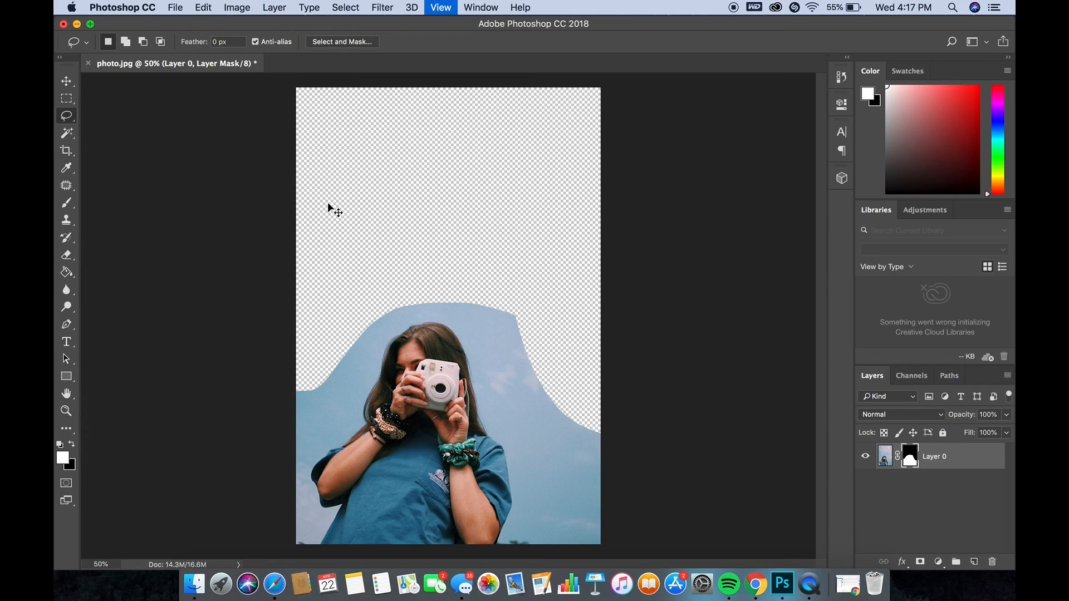
{"action": "key", "text": "super+equal"}
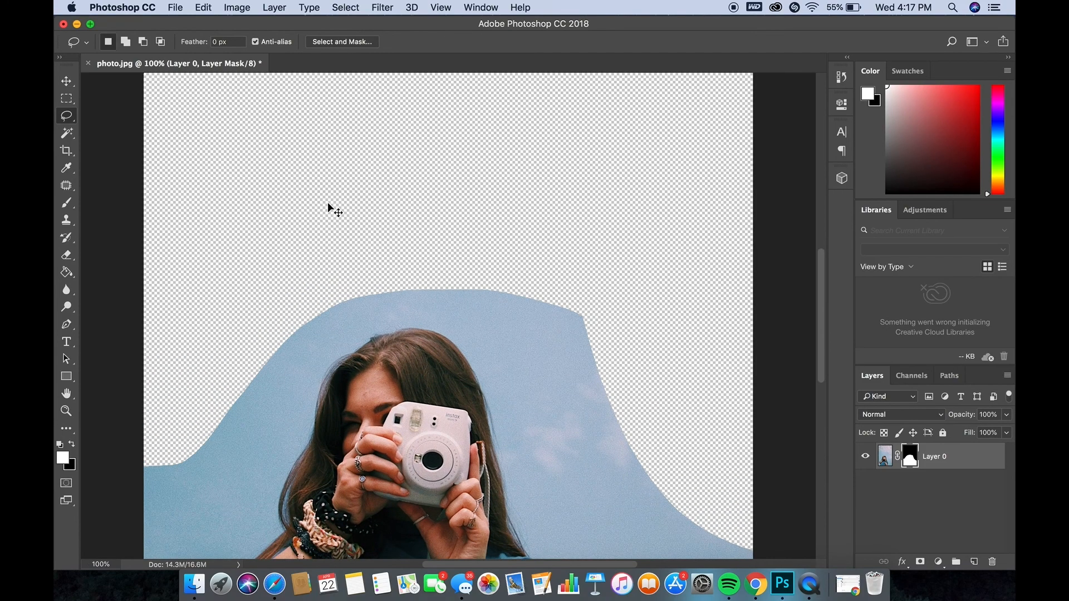
{"action": "key", "text": "super+equal"}
{"action": "mouse_move", "coordinate": [318, 248]}
{"action": "left_mouse_down"}
{"action": "mouse_move", "coordinate": [318, 320]}
{"action": "mouse_move", "coordinate": [331, 351]}
{"action": "mouse_move", "coordinate": [361, 341]}
{"action": "mouse_move", "coordinate": [424, 348]}
{"action": "mouse_move", "coordinate": [487, 280]}
{"action": "mouse_move", "coordinate": [469, 234]}
{"action": "mouse_move", "coordinate": [336, 229]}
{"action": "left_mouse_up"}
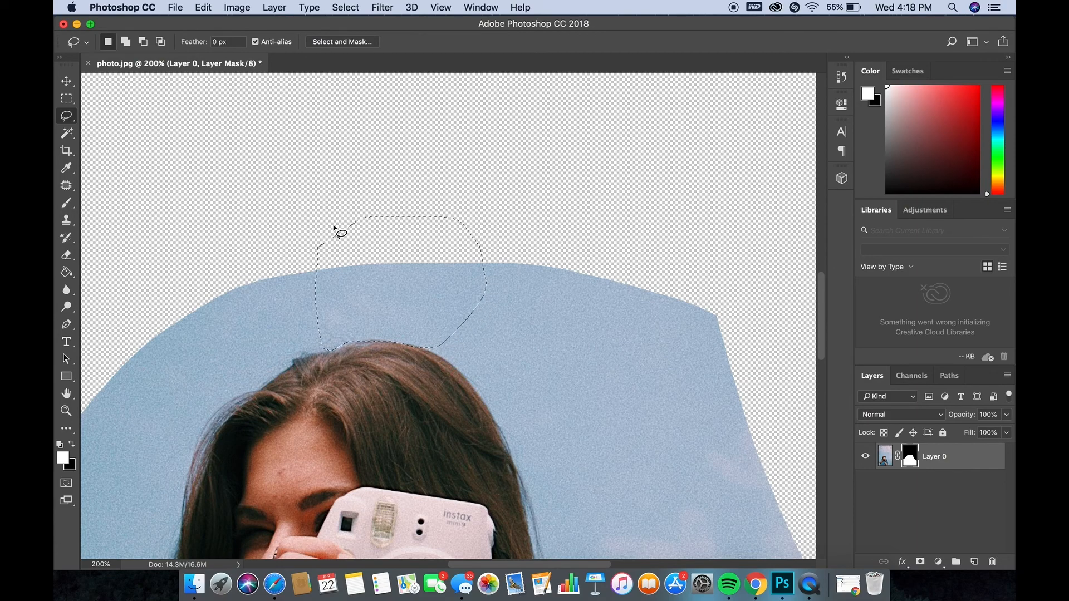
{"action": "key", "text": "Delete"}
{"action": "key", "text": "super+d"}
{"action": "mouse_move", "coordinate": [489, 227]}
{"action": "left_mouse_down"}
{"action": "mouse_move", "coordinate": [518, 236]}
{"action": "mouse_move", "coordinate": [447, 302]}
{"action": "mouse_move", "coordinate": [432, 263]}
{"action": "left_mouse_up"}
{"action": "key", "text": "super+d"}
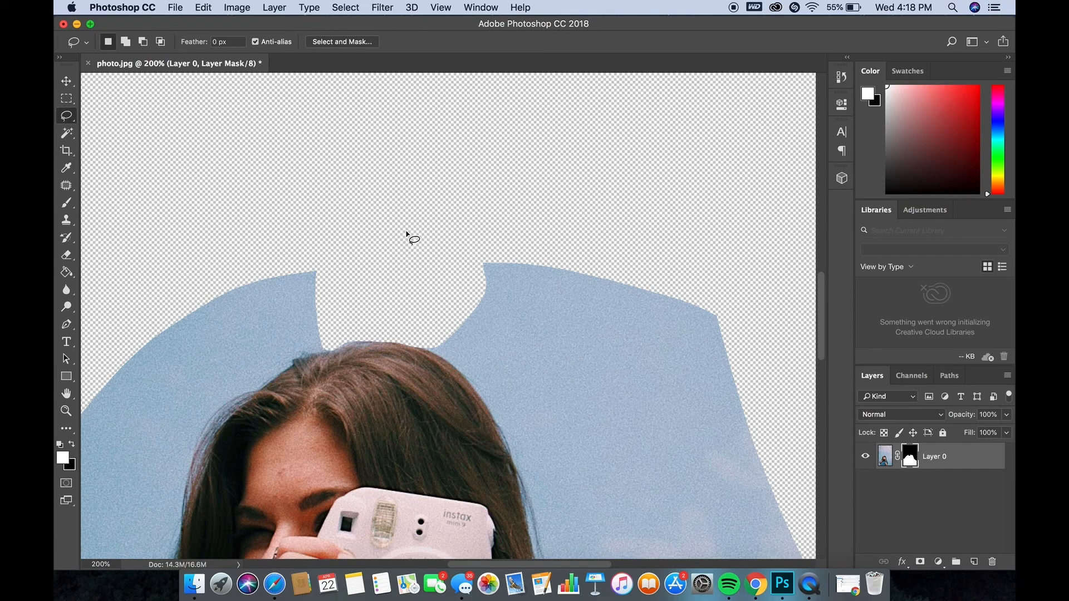
{"action": "key", "text": "super+minus"}
{"action": "key", "text": "super+minus"}
{"action": "key", "text": "super+minus"}
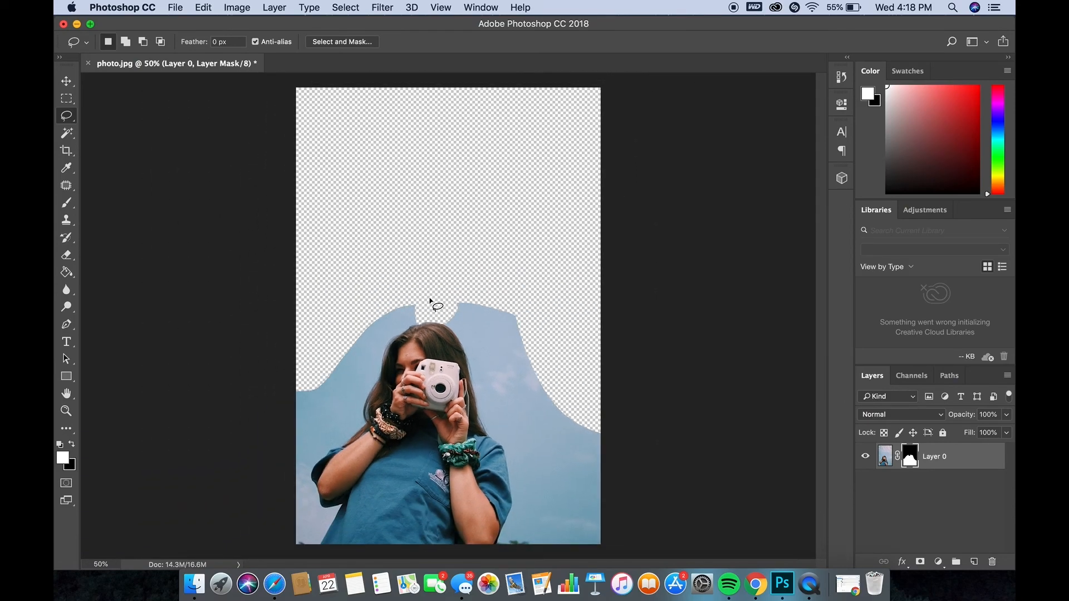
{"action": "scroll", "coordinate": [449, 277], "scroll_direction": "up", "scroll_amount": 5}
{"action": "scroll", "coordinate": [449, 276], "scroll_direction": "down", "scroll_amount": 6}
{"action": "scroll", "coordinate": [448, 277], "scroll_direction": "up", "scroll_amount": 4}
{"action": "scroll", "coordinate": [449, 277], "scroll_direction": "down", "scroll_amount": 4}
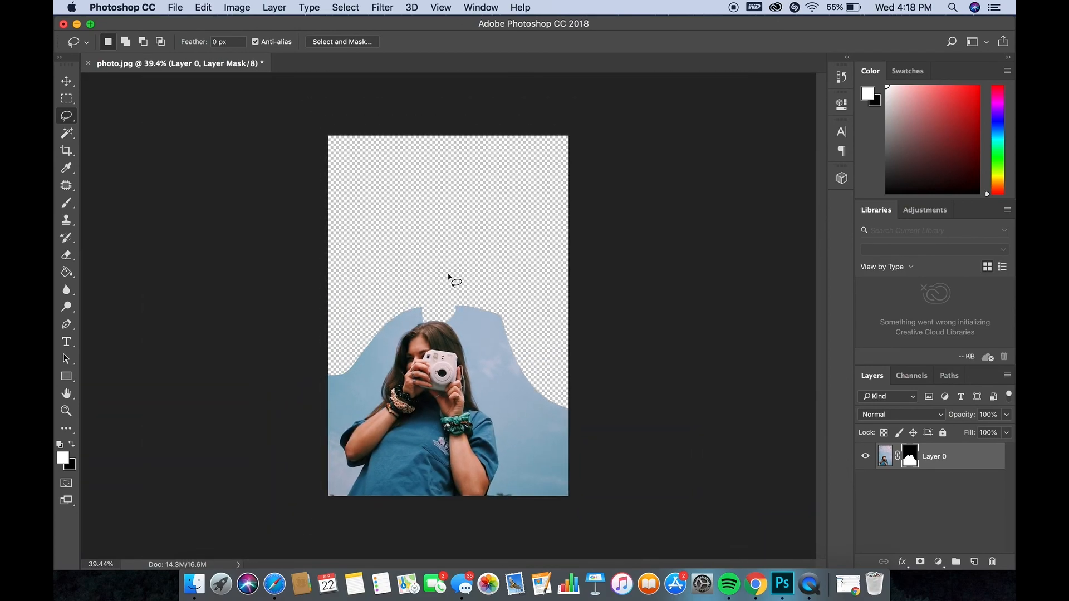
Use the Quick Selection tool to select the sky beside the top right of the woman's head and mask it out
{"action": "scroll", "coordinate": [448, 277], "scroll_direction": "up", "scroll_amount": 2}
{"action": "scroll", "coordinate": [449, 276], "scroll_direction": "up", "scroll_amount": 3}
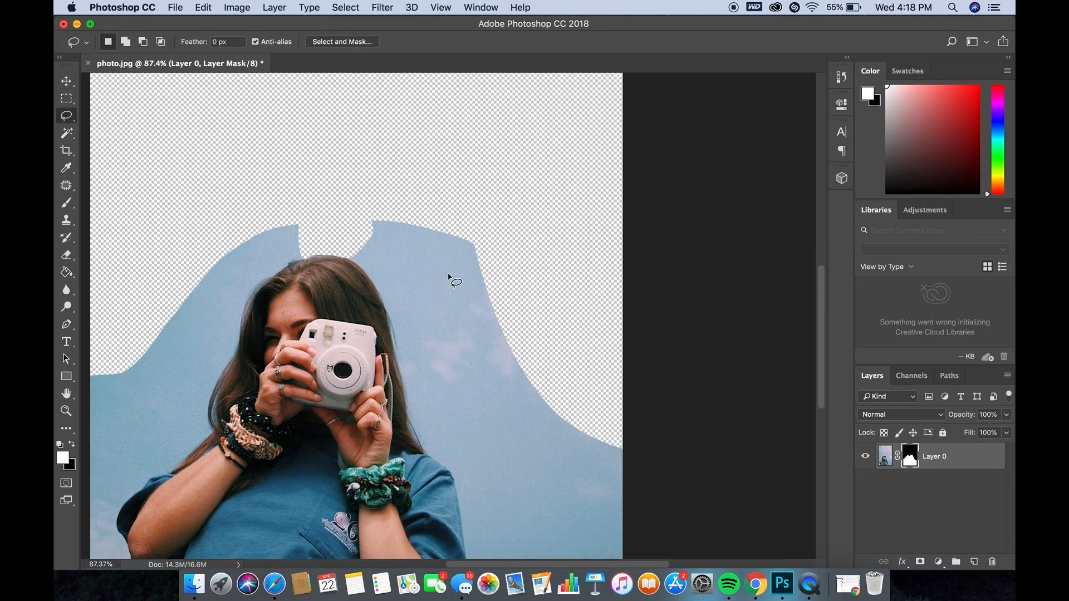
{"action": "left_click", "coordinate": [68, 133]}
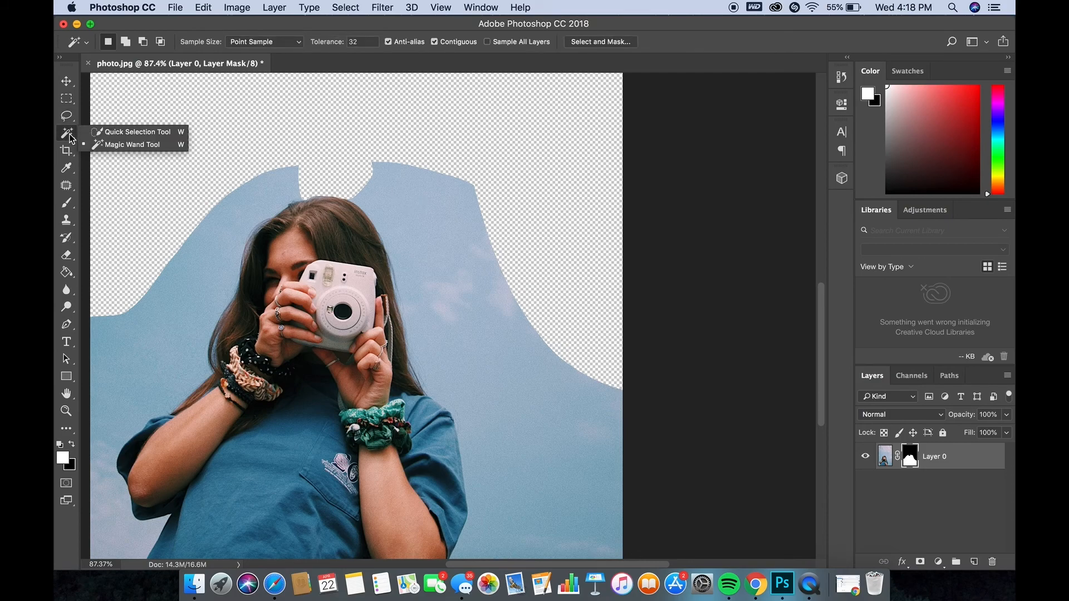
{"action": "left_click", "coordinate": [106, 132]}
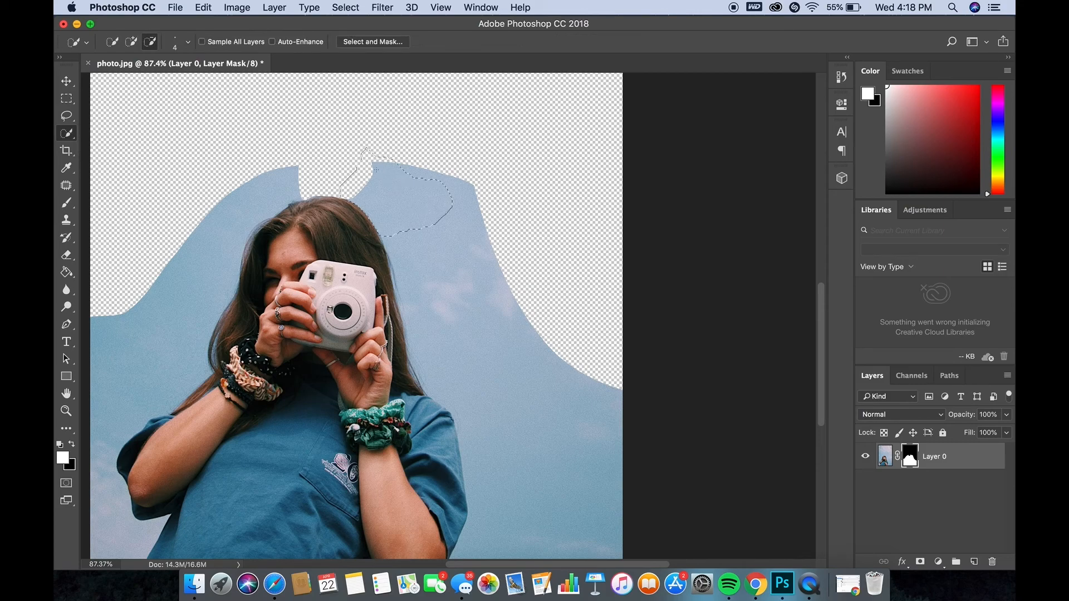
{"action": "left_click_drag", "start_coordinate": [476, 187], "coordinate": [484, 203]}
{"action": "key", "text": "Delete"}
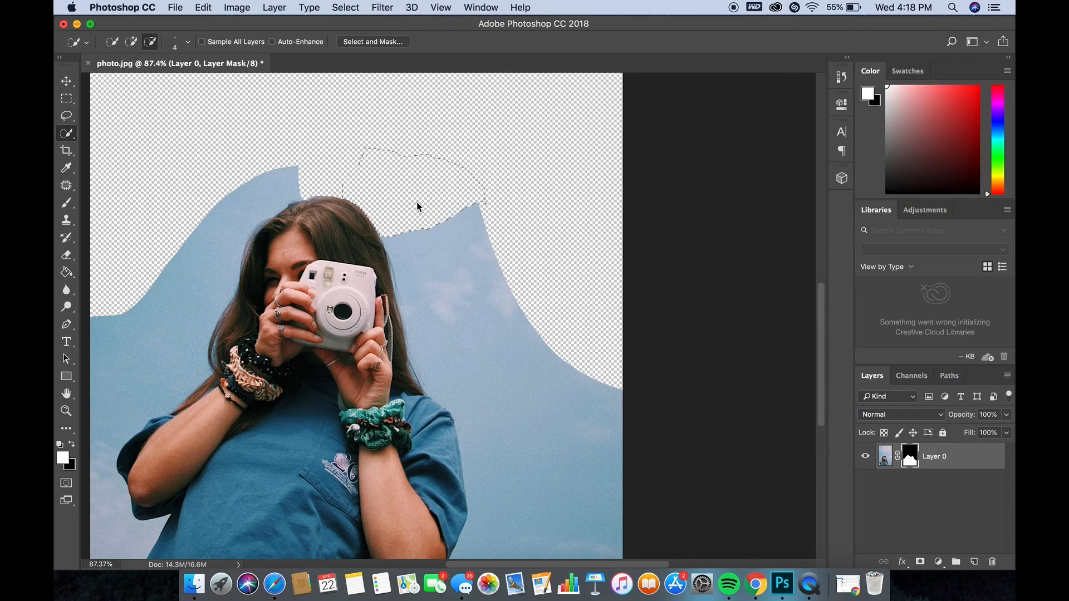
{"action": "key", "text": "super+d"}
Quick-select all remaining sky to the right of the woman, subtract any part of her from the selection, and mask it out
{"action": "mouse_move", "coordinate": [402, 182]}
{"action": "left_mouse_down"}
{"action": "mouse_move", "coordinate": [459, 235]}
{"action": "mouse_move", "coordinate": [484, 290]}
{"action": "left_mouse_up"}
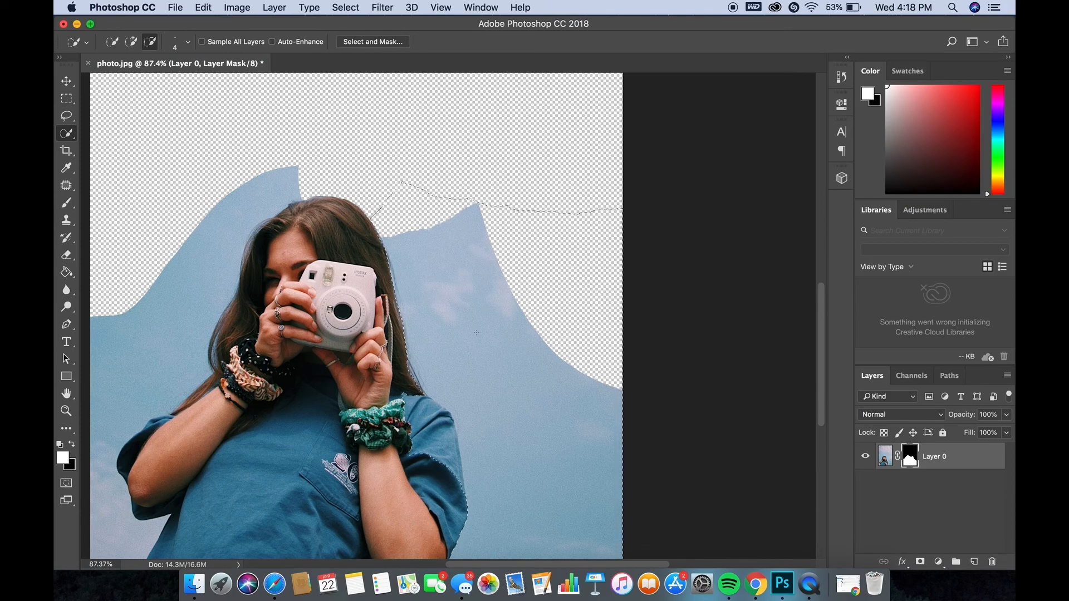
{"action": "scroll", "coordinate": [481, 353], "scroll_direction": "down", "scroll_amount": 3}
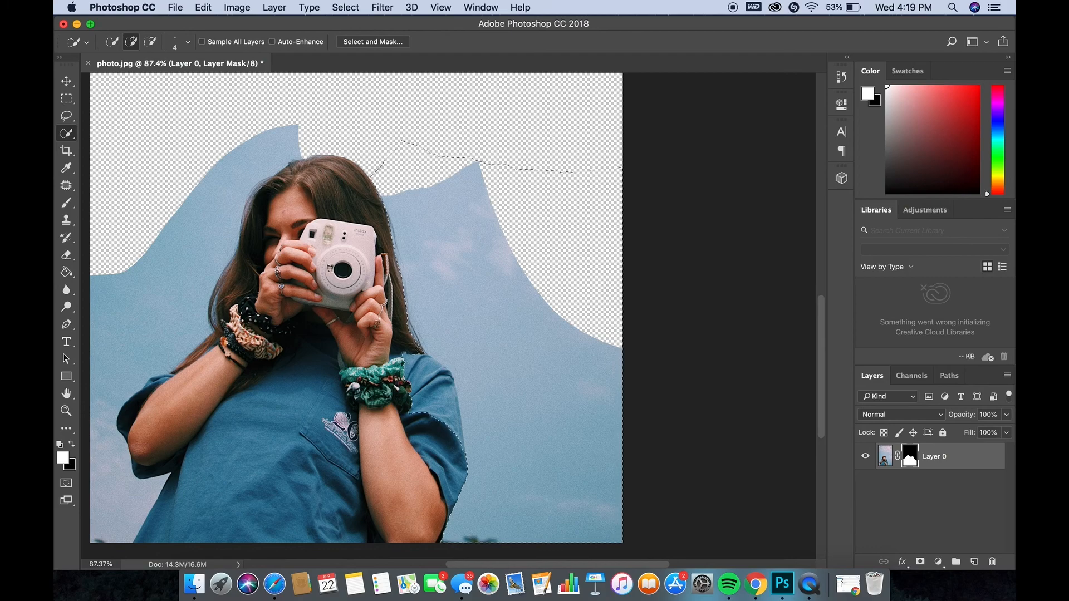
{"action": "left_click", "coordinate": [149, 41]}
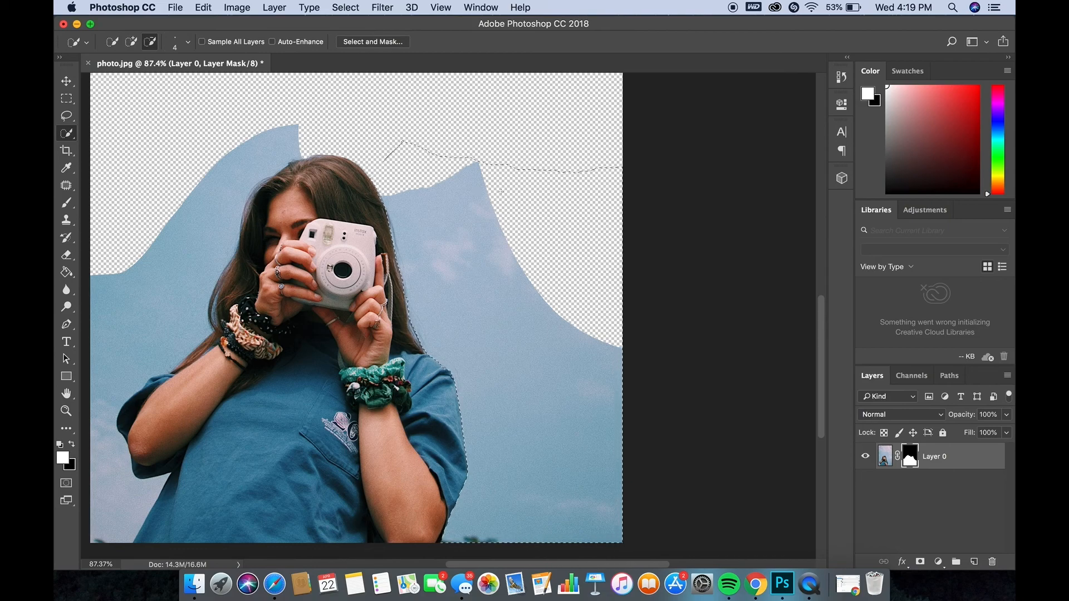
{"action": "key", "text": "BackSpace"}
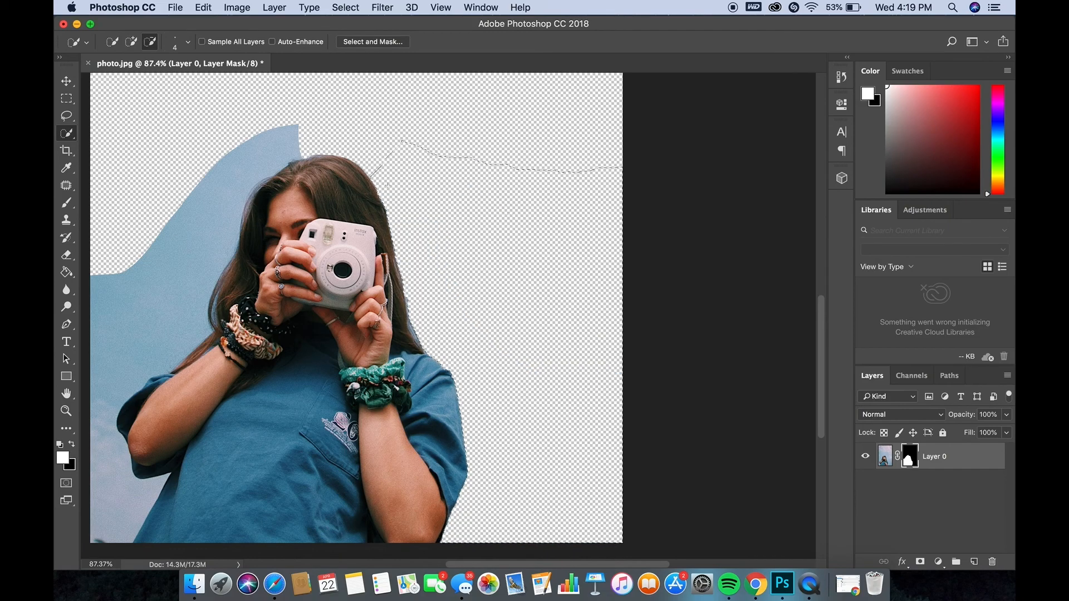
{"action": "key", "text": "super+d"}
Paint white on the mask with a size 20 brush to restore a thin strip of sky above the woman's head
{"action": "scroll", "coordinate": [381, 171], "scroll_direction": "down", "scroll_amount": 4}
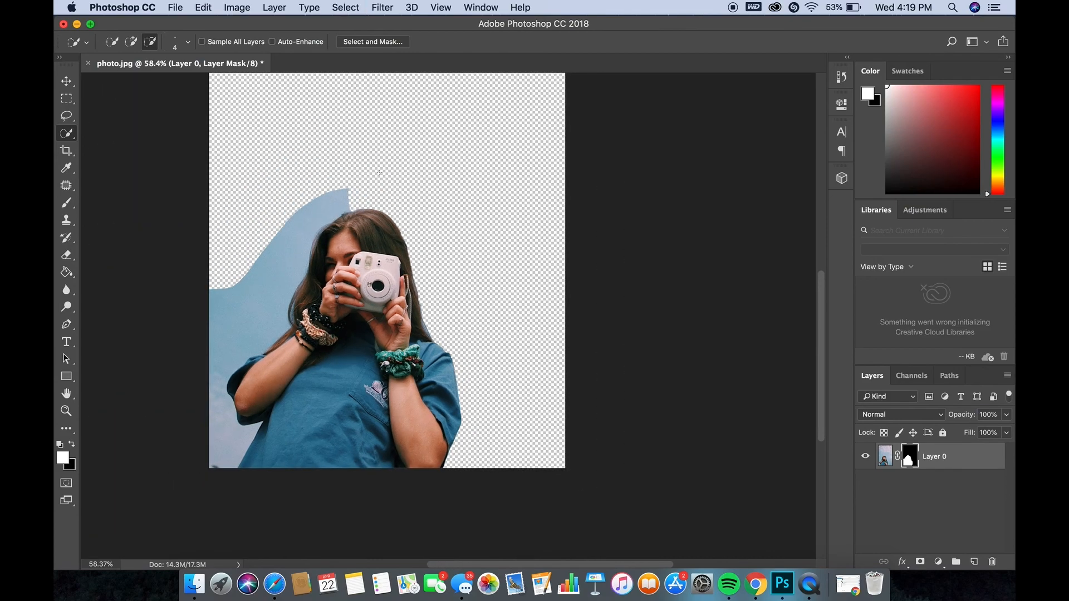
{"action": "scroll", "coordinate": [380, 172], "scroll_direction": "left", "scroll_amount": 4}
{"action": "scroll", "coordinate": [380, 173], "scroll_direction": "up", "scroll_amount": 5}
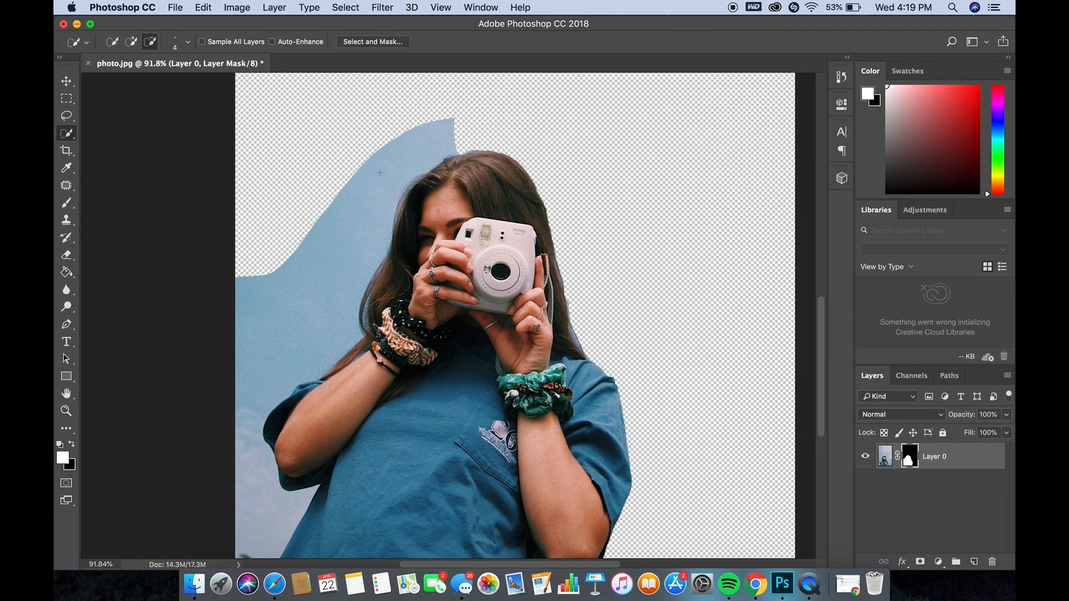
{"action": "scroll", "coordinate": [380, 172], "scroll_direction": "up", "scroll_amount": 3}
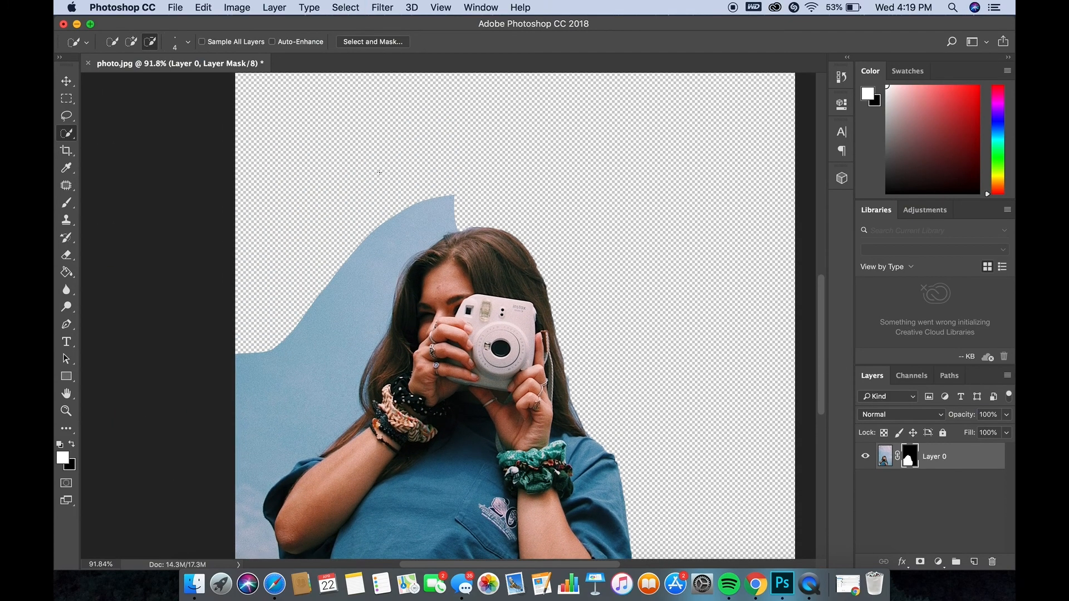
{"action": "left_click", "coordinate": [71, 205]}
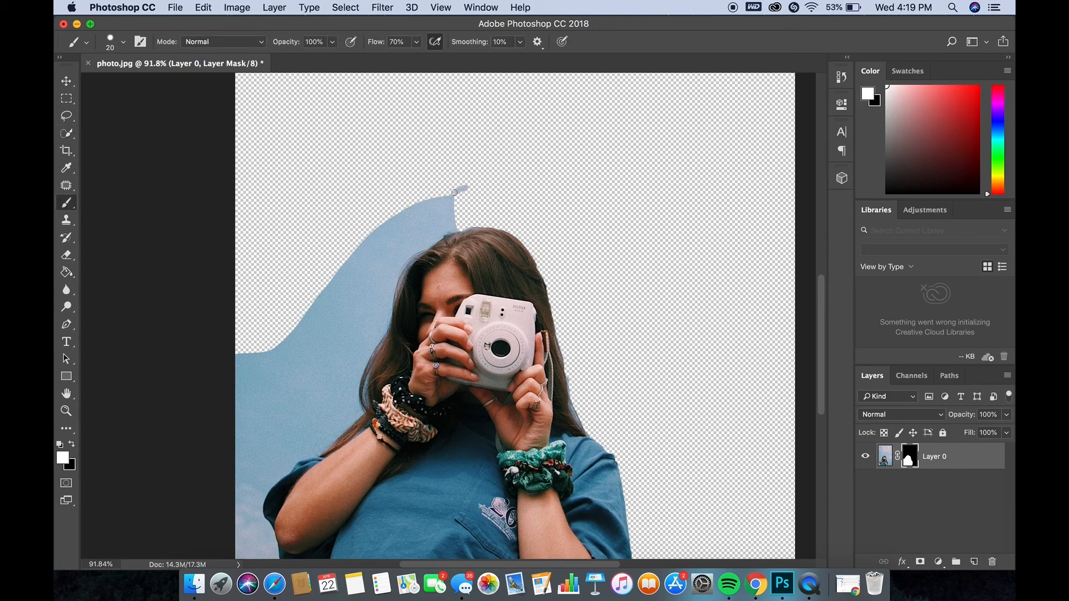
{"action": "left_click_drag", "start_coordinate": [430, 190], "coordinate": [485, 183]}
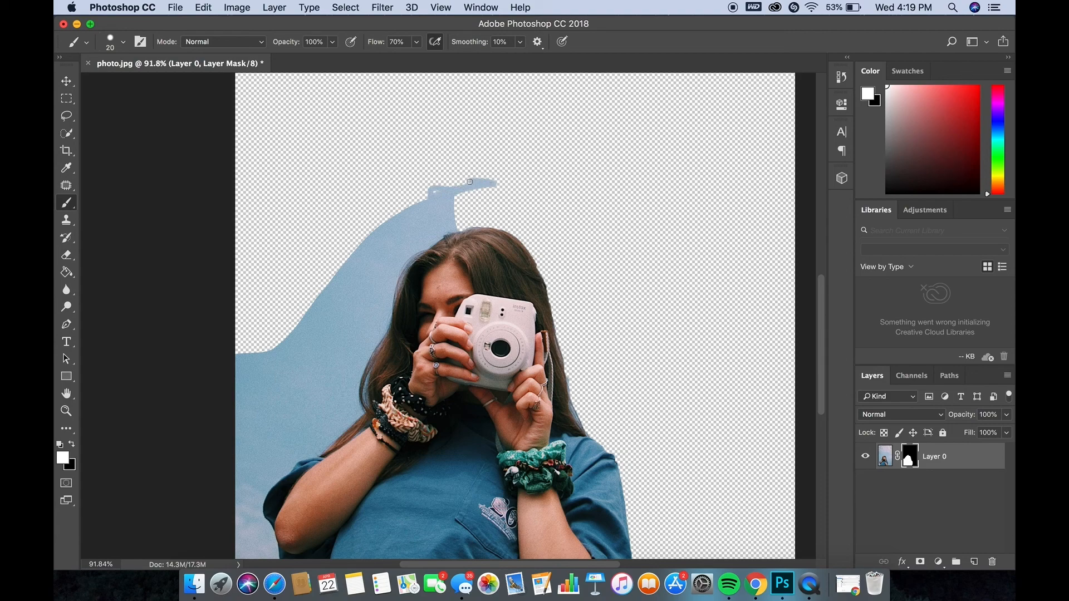
Enlarge the brush to 94 and paint white on the mask to restore a larger area of sky above and left of her head
{"action": "left_click", "coordinate": [126, 45]}
{"action": "left_click", "coordinate": [168, 83]}
{"action": "mouse_move", "coordinate": [460, 152]}
{"action": "left_mouse_down"}
{"action": "mouse_move", "coordinate": [349, 181]}
{"action": "mouse_move", "coordinate": [457, 177]}
{"action": "mouse_move", "coordinate": [484, 165]}
{"action": "mouse_move", "coordinate": [361, 226]}
{"action": "mouse_move", "coordinate": [377, 199]}
{"action": "mouse_move", "coordinate": [408, 185]}
{"action": "mouse_move", "coordinate": [355, 189]}
{"action": "mouse_move", "coordinate": [354, 214]}
{"action": "left_mouse_up"}
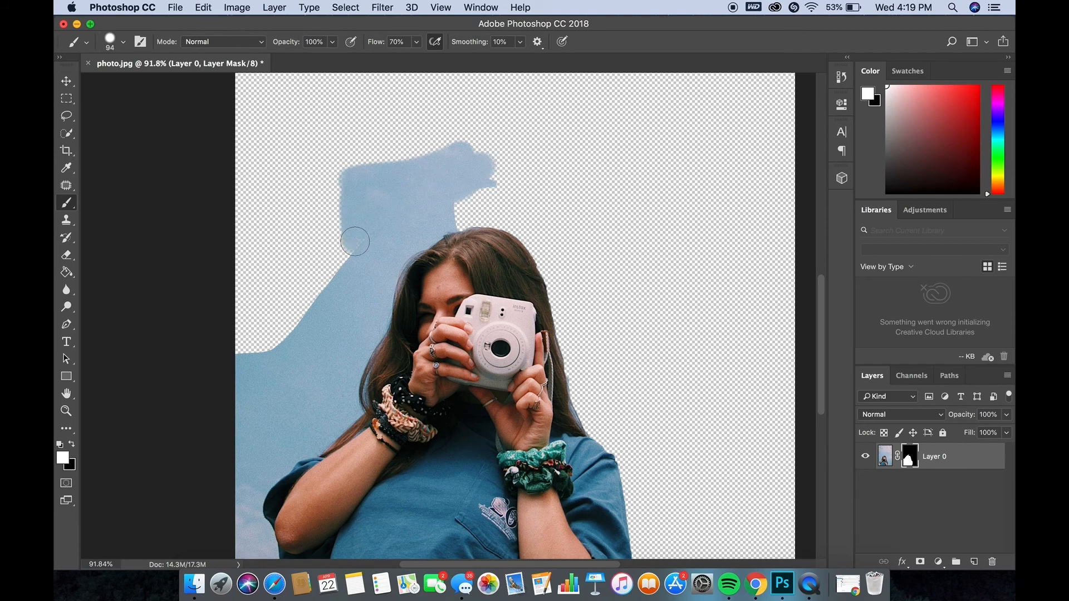
Set the foreground color to black (#000000) and return to the Brush tool
{"action": "left_click", "coordinate": [65, 461]}
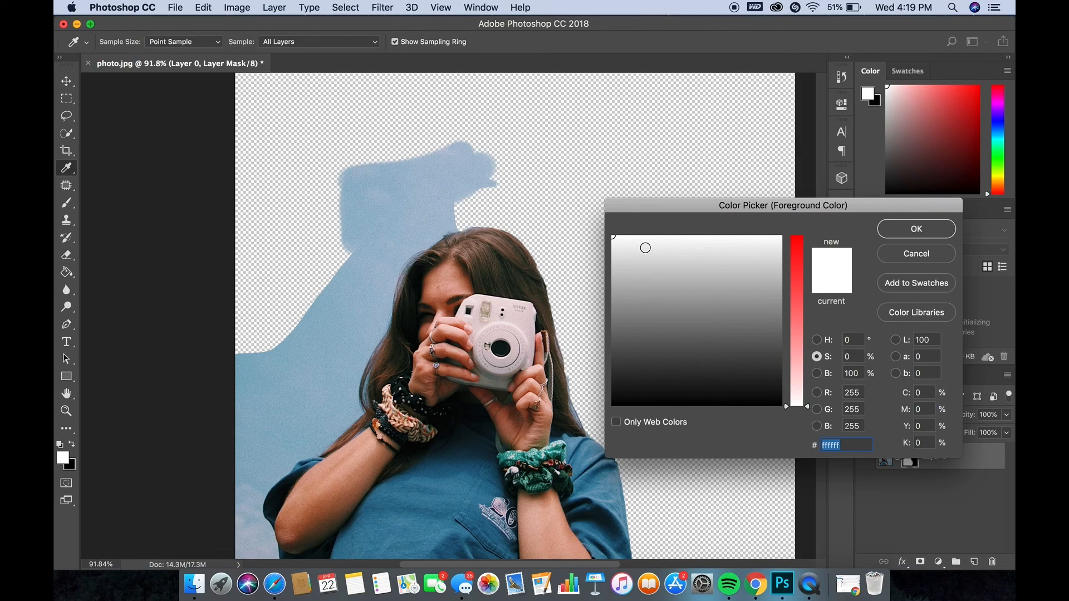
{"action": "mouse_move", "coordinate": [646, 248]}
{"action": "left_mouse_down"}
{"action": "mouse_move", "coordinate": [620, 279]}
{"action": "mouse_move", "coordinate": [615, 353]}
{"action": "mouse_move", "coordinate": [556, 397]}
{"action": "mouse_move", "coordinate": [548, 426]}
{"action": "left_mouse_up"}
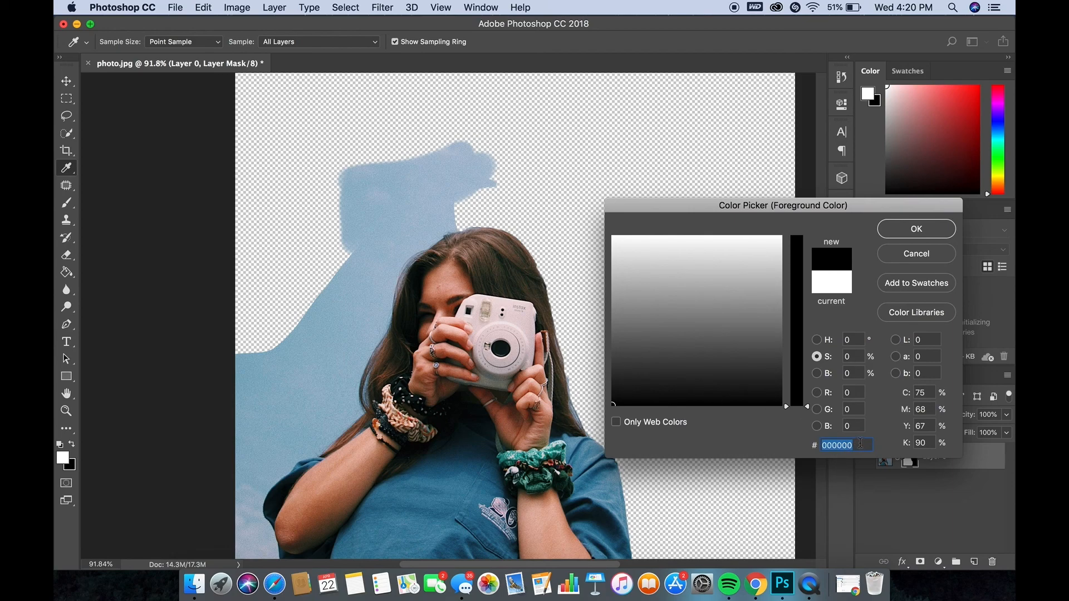
{"action": "left_click", "coordinate": [910, 235]}
{"action": "key", "text": "b"}
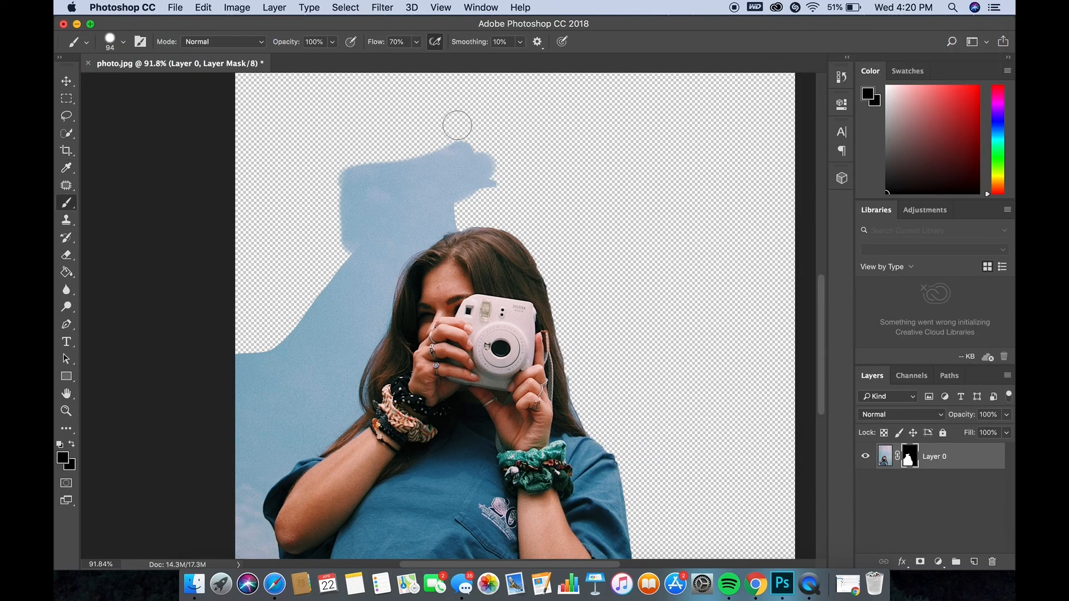
Paint black on the mask with the size 94 brush to hide the sky above the woman's head and beyond her left side
{"action": "mouse_move", "coordinate": [459, 126]}
{"action": "left_mouse_down"}
{"action": "mouse_move", "coordinate": [511, 188]}
{"action": "mouse_move", "coordinate": [438, 132]}
{"action": "mouse_move", "coordinate": [491, 198]}
{"action": "mouse_move", "coordinate": [421, 167]}
{"action": "left_mouse_up"}
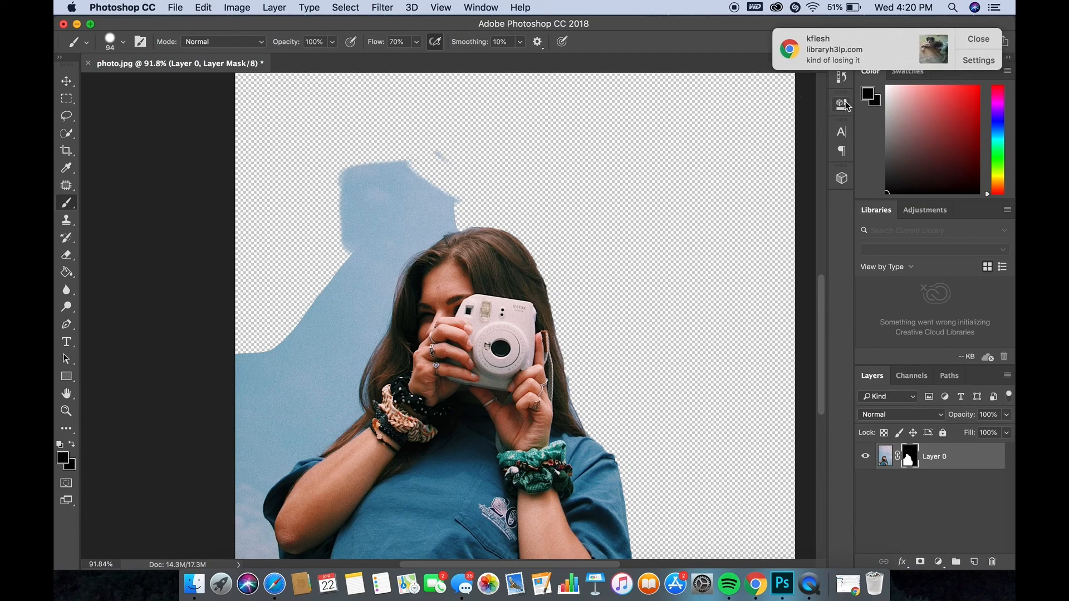
{"action": "left_click", "coordinate": [978, 37]}
{"action": "mouse_move", "coordinate": [453, 131]}
{"action": "left_mouse_down"}
{"action": "mouse_move", "coordinate": [472, 181]}
{"action": "mouse_move", "coordinate": [399, 154]}
{"action": "mouse_move", "coordinate": [359, 169]}
{"action": "mouse_move", "coordinate": [317, 223]}
{"action": "mouse_move", "coordinate": [325, 248]}
{"action": "mouse_move", "coordinate": [411, 167]}
{"action": "mouse_move", "coordinate": [357, 204]}
{"action": "mouse_move", "coordinate": [326, 241]}
{"action": "mouse_move", "coordinate": [333, 254]}
{"action": "mouse_move", "coordinate": [408, 200]}
{"action": "mouse_move", "coordinate": [467, 191]}
{"action": "mouse_move", "coordinate": [372, 256]}
{"action": "mouse_move", "coordinate": [322, 312]}
{"action": "mouse_move", "coordinate": [334, 268]}
{"action": "left_mouse_up"}
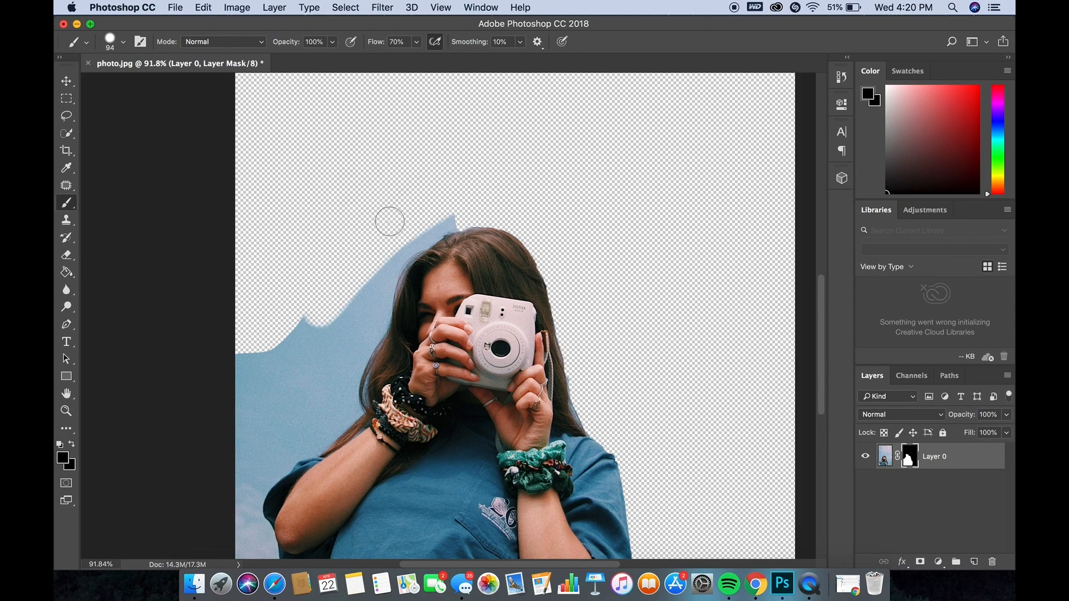
{"action": "mouse_move", "coordinate": [460, 196]}
{"action": "left_mouse_down"}
{"action": "mouse_move", "coordinate": [393, 253]}
{"action": "mouse_move", "coordinate": [315, 345]}
{"action": "mouse_move", "coordinate": [309, 323]}
{"action": "mouse_move", "coordinate": [231, 381]}
{"action": "mouse_move", "coordinate": [247, 336]}
{"action": "mouse_move", "coordinate": [220, 426]}
{"action": "left_mouse_up"}
{"action": "scroll", "coordinate": [231, 416], "scroll_direction": "down", "scroll_amount": 2}
{"action": "scroll", "coordinate": [232, 417], "scroll_direction": "left", "scroll_amount": 2}
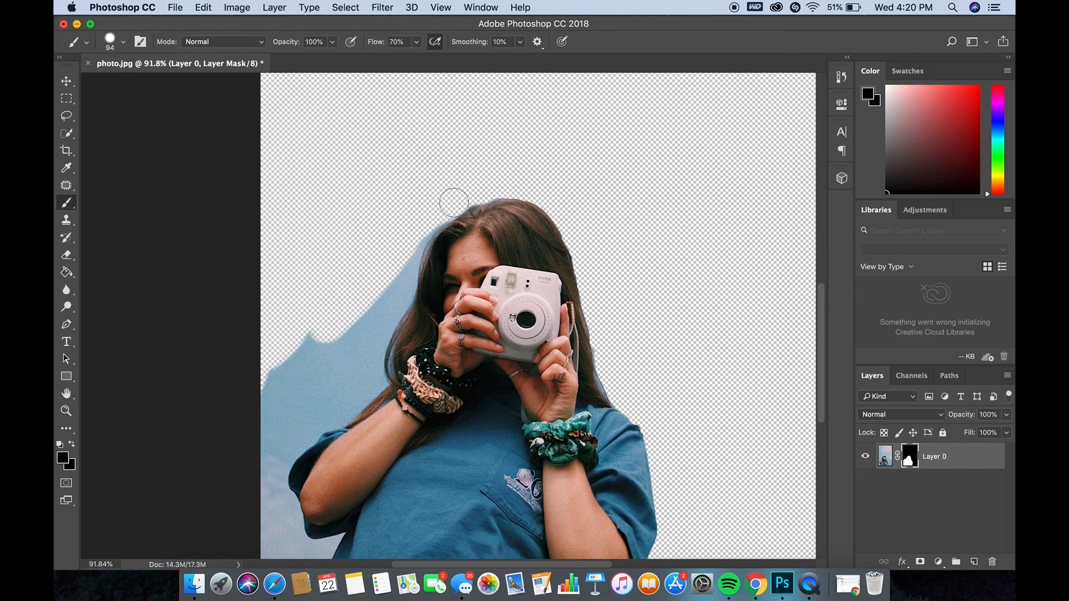
{"action": "mouse_move", "coordinate": [404, 256]}
{"action": "left_mouse_down"}
{"action": "mouse_move", "coordinate": [336, 365]}
{"action": "mouse_move", "coordinate": [262, 442]}
{"action": "mouse_move", "coordinate": [360, 308]}
{"action": "mouse_move", "coordinate": [311, 352]}
{"action": "mouse_move", "coordinate": [312, 326]}
{"action": "left_mouse_up"}
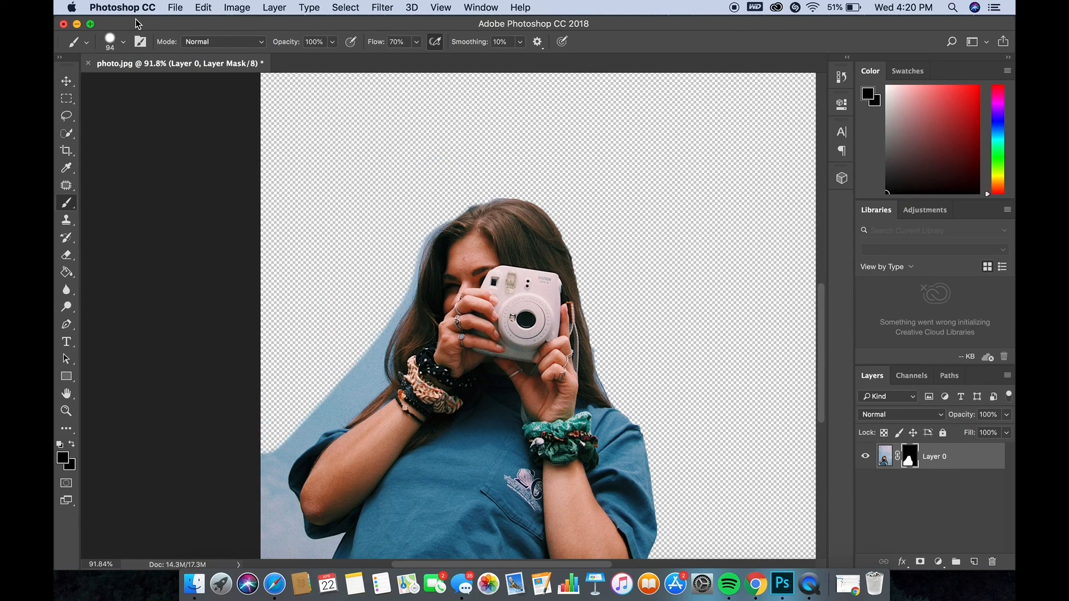
Set the brush hardness to 50% and paint out the sky beside her hair, raised sleeve and elbow down to the photo's lower left corner
{"action": "left_click", "coordinate": [122, 45]}
{"action": "left_click_drag", "start_coordinate": [160, 114], "coordinate": [166, 115]}
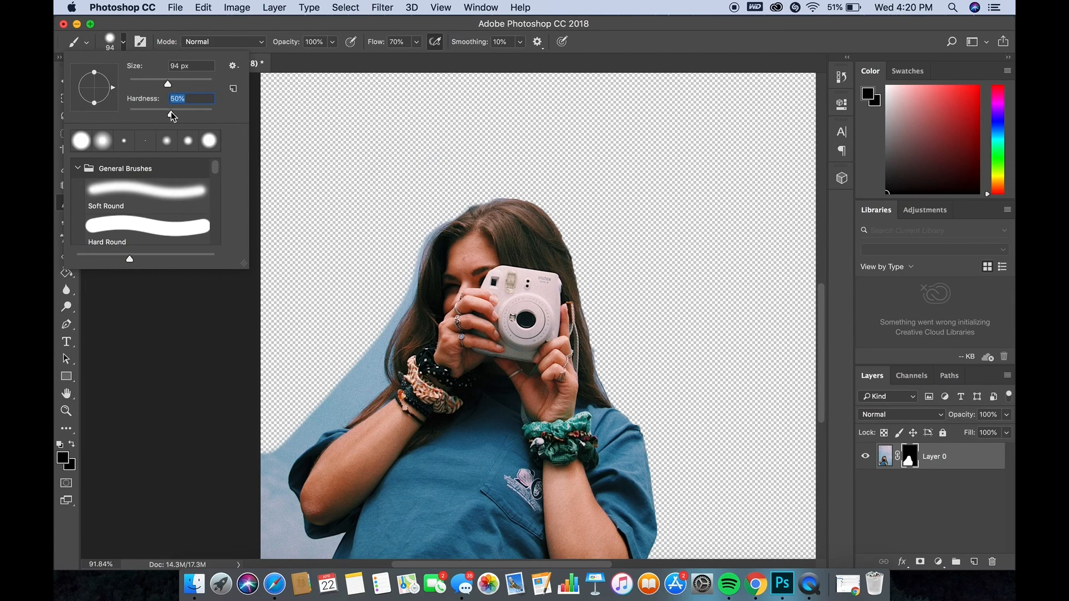
{"action": "left_click", "coordinate": [125, 49]}
{"action": "left_click_drag", "start_coordinate": [324, 255], "coordinate": [387, 220]}
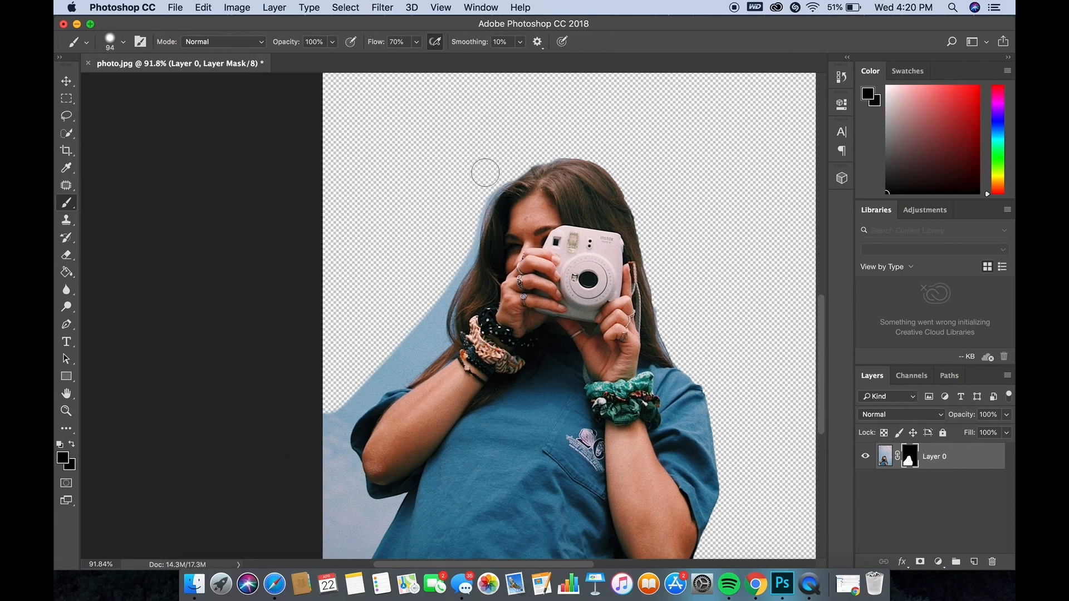
{"action": "left_click_drag", "start_coordinate": [498, 174], "coordinate": [433, 311]}
{"action": "mouse_move", "coordinate": [432, 321]}
{"action": "left_mouse_down"}
{"action": "mouse_move", "coordinate": [335, 419]}
{"action": "mouse_move", "coordinate": [414, 320]}
{"action": "mouse_move", "coordinate": [436, 319]}
{"action": "mouse_move", "coordinate": [436, 340]}
{"action": "mouse_move", "coordinate": [317, 437]}
{"action": "left_mouse_up"}
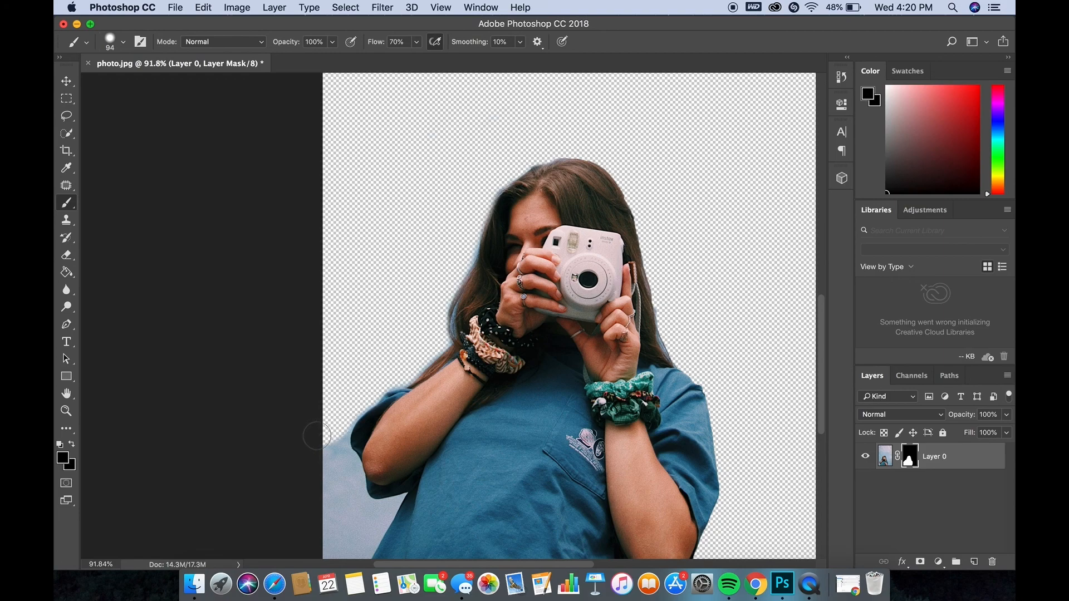
{"action": "scroll", "coordinate": [315, 441], "scroll_direction": "down", "scroll_amount": 4}
{"action": "scroll", "coordinate": [315, 441], "scroll_direction": "left", "scroll_amount": 2}
{"action": "mouse_move", "coordinate": [430, 410]}
{"action": "left_mouse_down"}
{"action": "mouse_move", "coordinate": [376, 468]}
{"action": "mouse_move", "coordinate": [393, 412]}
{"action": "mouse_move", "coordinate": [380, 354]}
{"action": "mouse_move", "coordinate": [378, 448]}
{"action": "mouse_move", "coordinate": [406, 383]}
{"action": "mouse_move", "coordinate": [412, 401]}
{"action": "mouse_move", "coordinate": [393, 324]}
{"action": "mouse_move", "coordinate": [401, 286]}
{"action": "mouse_move", "coordinate": [425, 277]}
{"action": "mouse_move", "coordinate": [431, 420]}
{"action": "mouse_move", "coordinate": [409, 469]}
{"action": "mouse_move", "coordinate": [439, 412]}
{"action": "left_mouse_up"}
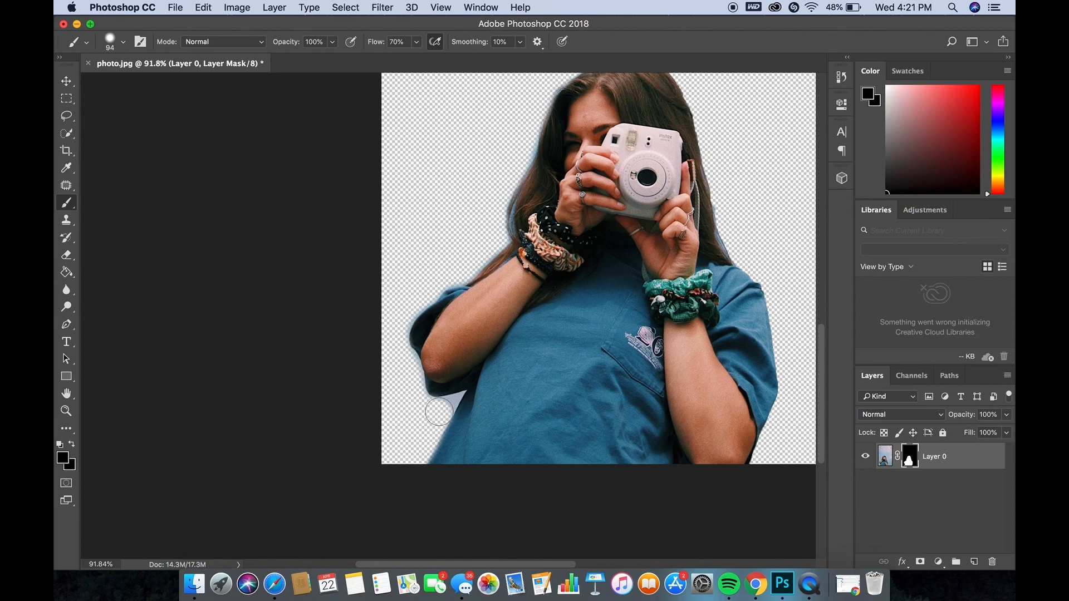
Reduce the brush to 31 px and mask out the sky remnants along the left edge of her shirt, elbow and sleeve
{"action": "scroll", "coordinate": [439, 412], "scroll_direction": "up", "scroll_amount": 5}
{"action": "scroll", "coordinate": [442, 426], "scroll_direction": "down", "scroll_amount": 5}
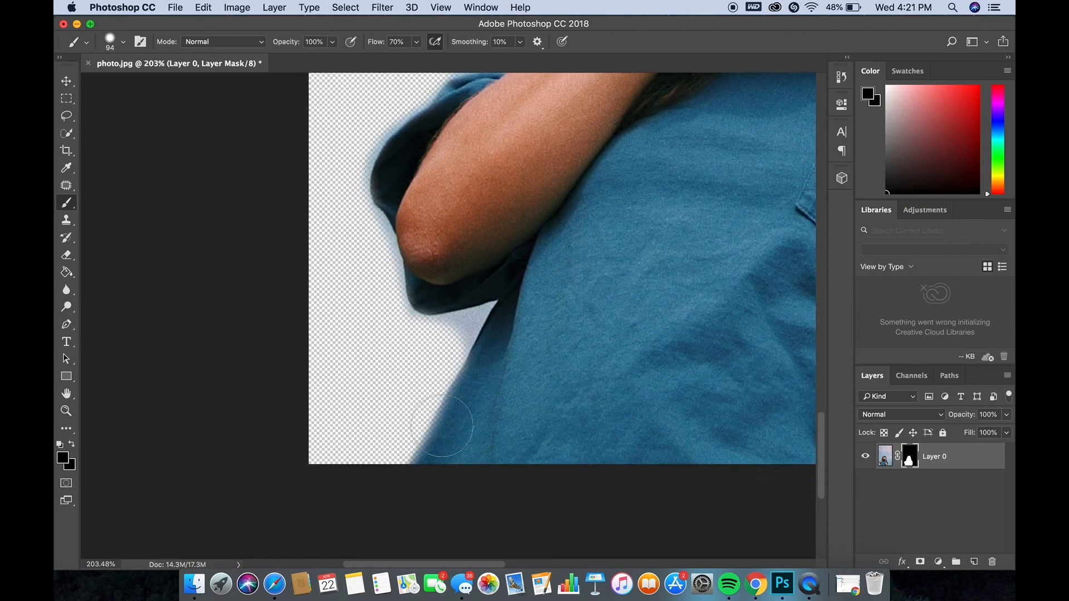
{"action": "left_click", "coordinate": [123, 41]}
{"action": "left_click_drag", "start_coordinate": [151, 81], "coordinate": [142, 84]}
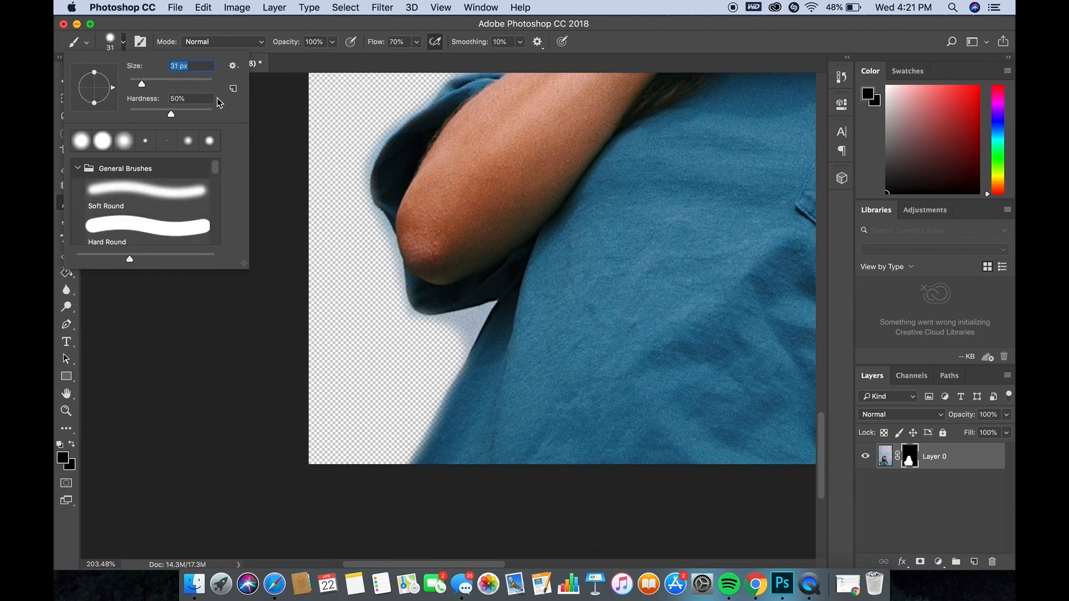
{"action": "left_click", "coordinate": [479, 316]}
{"action": "mouse_move", "coordinate": [479, 316]}
{"action": "left_mouse_down"}
{"action": "mouse_move", "coordinate": [441, 363]}
{"action": "mouse_move", "coordinate": [474, 326]}
{"action": "mouse_move", "coordinate": [424, 326]}
{"action": "mouse_move", "coordinate": [396, 291]}
{"action": "mouse_move", "coordinate": [384, 229]}
{"action": "mouse_move", "coordinate": [395, 281]}
{"action": "mouse_move", "coordinate": [361, 189]}
{"action": "mouse_move", "coordinate": [372, 137]}
{"action": "mouse_move", "coordinate": [441, 167]}
{"action": "mouse_move", "coordinate": [388, 223]}
{"action": "mouse_move", "coordinate": [367, 270]}
{"action": "left_mouse_up"}
{"action": "scroll", "coordinate": [384, 145], "scroll_direction": "up", "scroll_amount": 4}
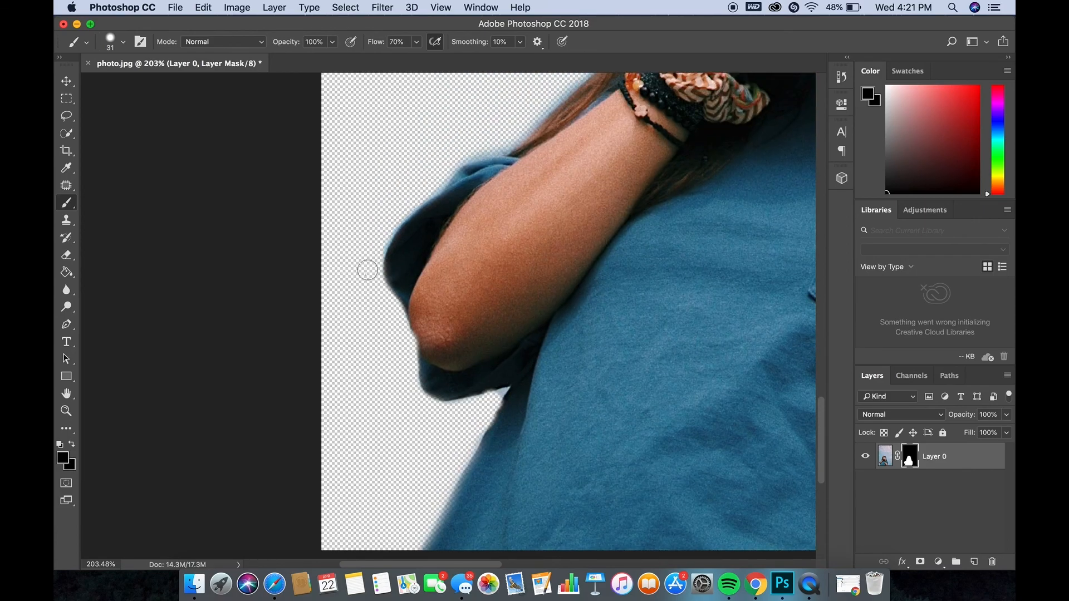
{"action": "mouse_move", "coordinate": [470, 148]}
{"action": "left_mouse_down"}
{"action": "mouse_move", "coordinate": [505, 139]}
{"action": "mouse_move", "coordinate": [427, 163]}
{"action": "mouse_move", "coordinate": [445, 175]}
{"action": "mouse_move", "coordinate": [460, 157]}
{"action": "mouse_move", "coordinate": [470, 177]}
{"action": "mouse_move", "coordinate": [370, 269]}
{"action": "left_mouse_up"}
Paint black on the mask along the left edge of her hair to clean up the blue fringe
{"action": "scroll", "coordinate": [434, 159], "scroll_direction": "up", "scroll_amount": 5}
{"action": "scroll", "coordinate": [368, 260], "scroll_direction": "down", "scroll_amount": 10}
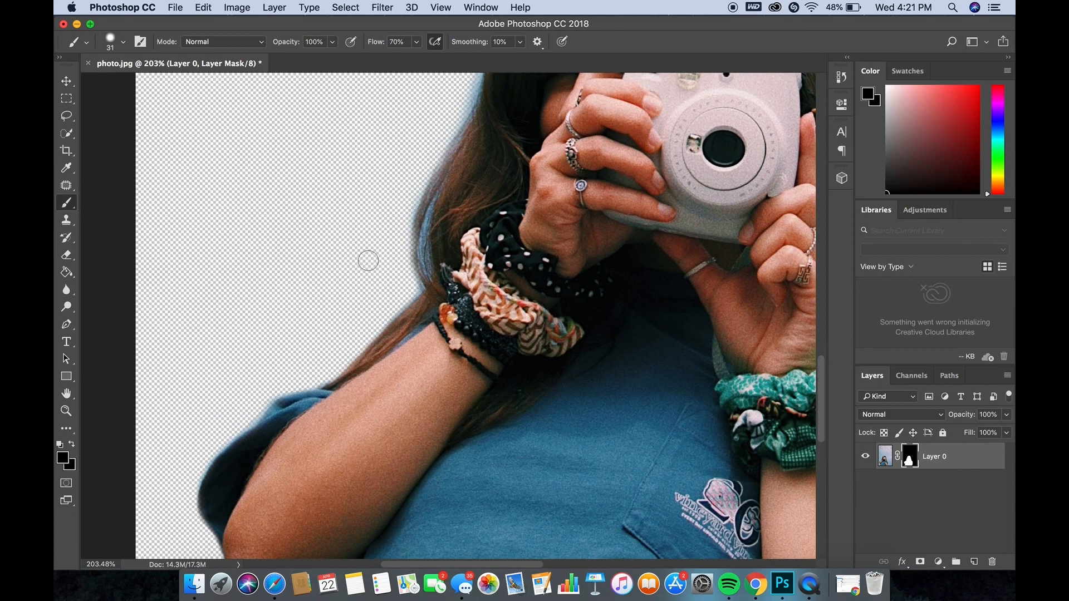
{"action": "scroll", "coordinate": [384, 377], "scroll_direction": "up", "scroll_amount": 5}
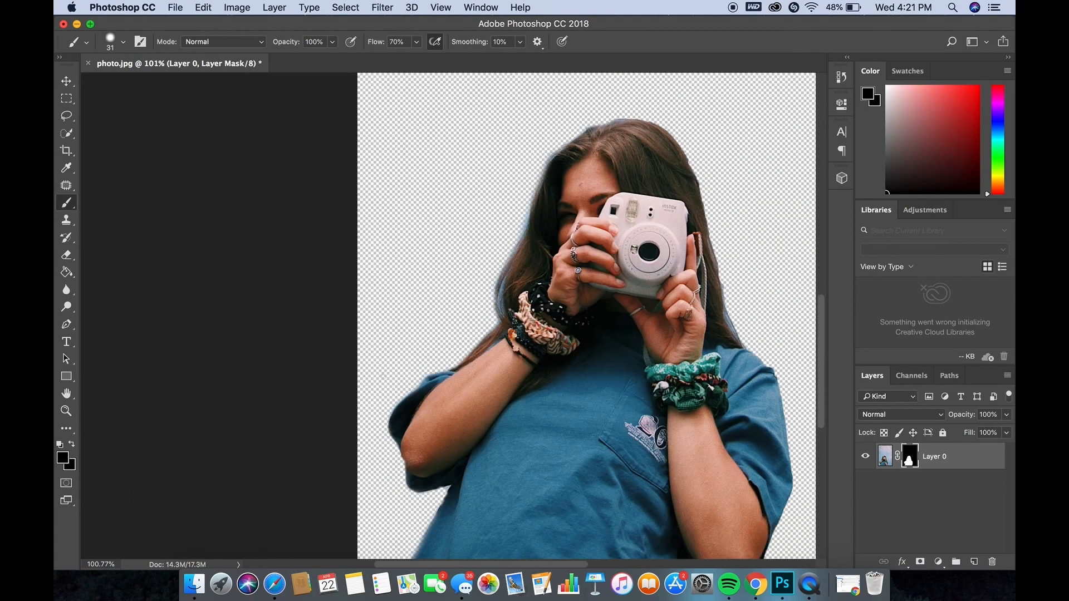
{"action": "left_click_drag", "start_coordinate": [506, 260], "coordinate": [456, 380]}
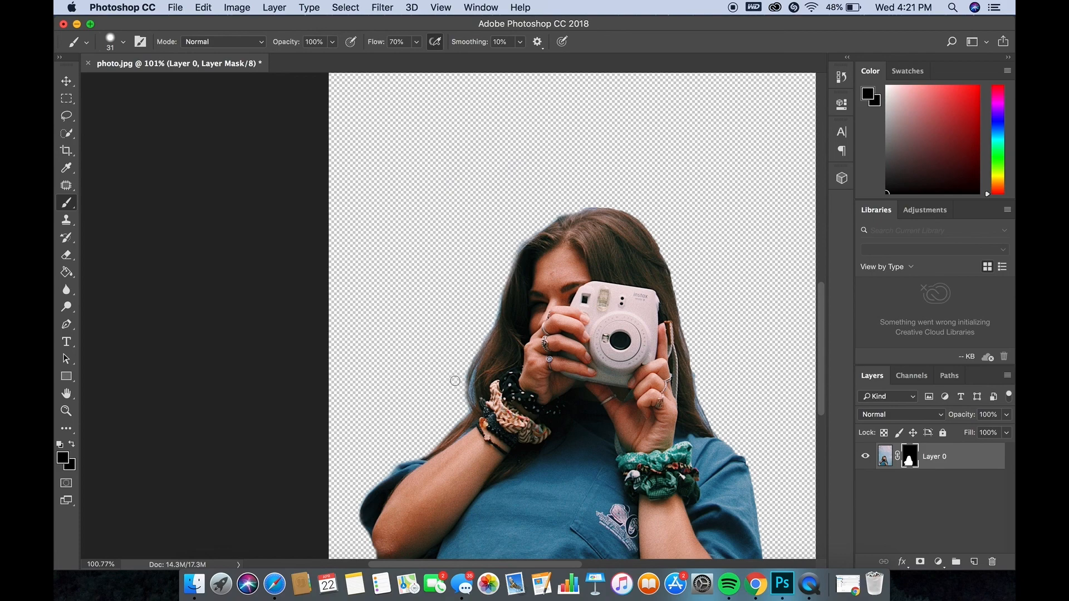
{"action": "scroll", "coordinate": [456, 379], "scroll_direction": "down", "scroll_amount": 4}
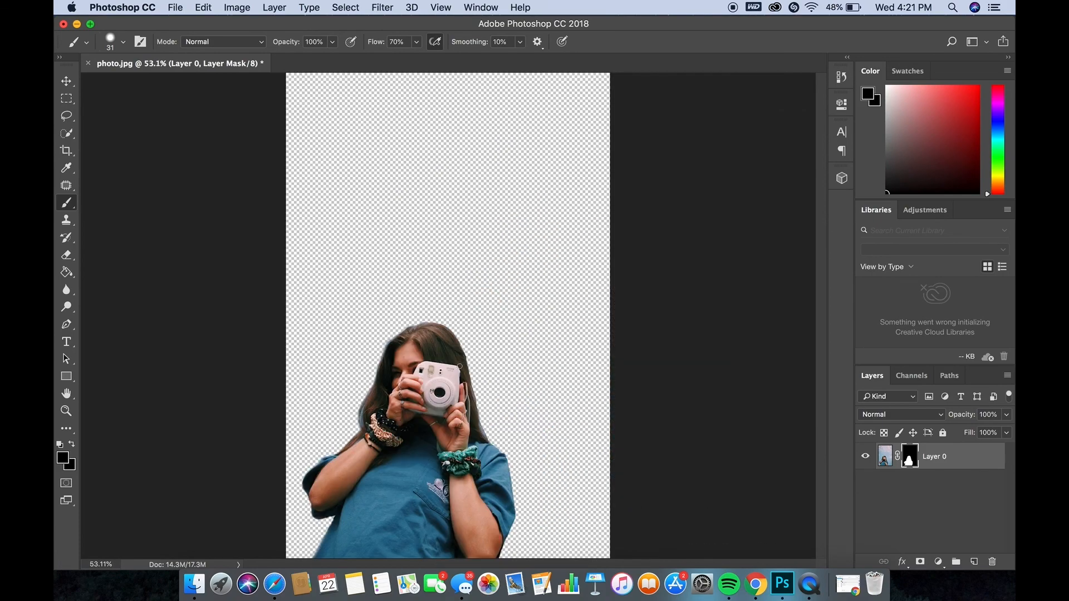
{"action": "scroll", "coordinate": [460, 366], "scroll_direction": "down", "scroll_amount": 2}
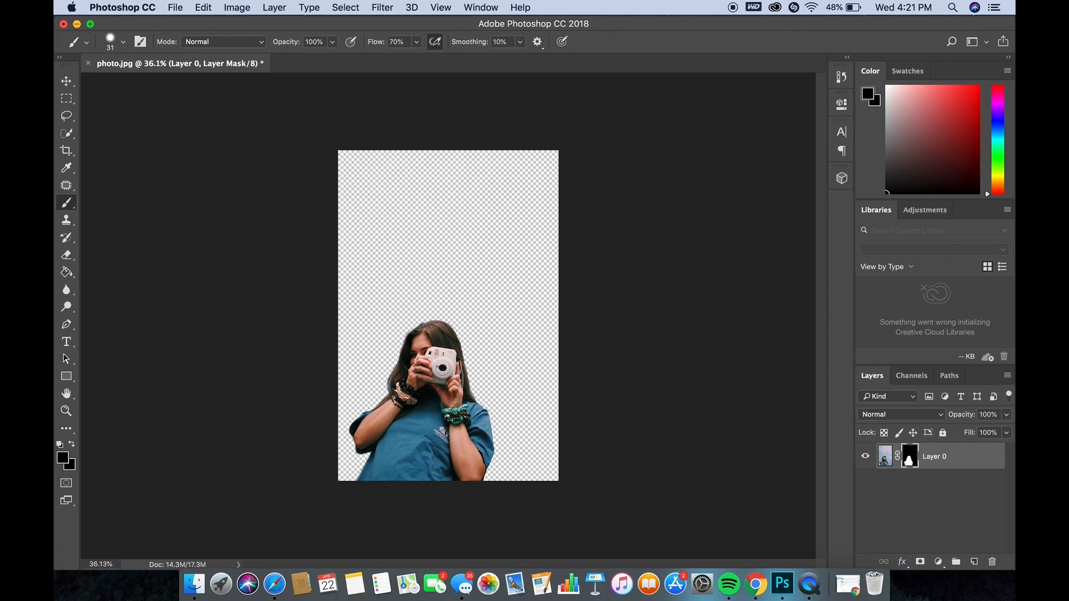
{"action": "scroll", "coordinate": [469, 277], "scroll_direction": "up", "scroll_amount": 3}
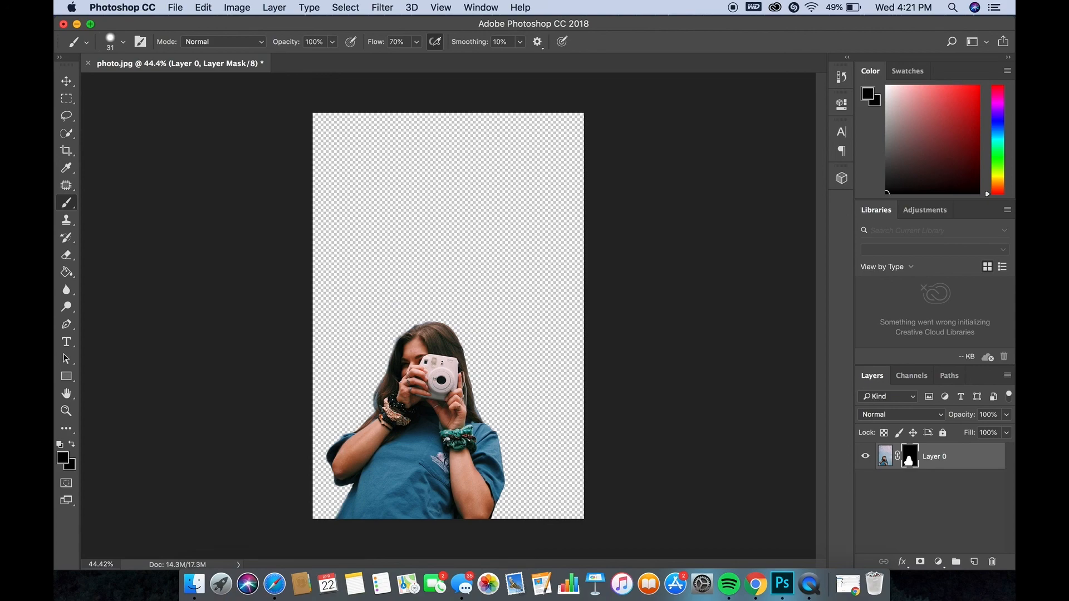
{"action": "left_click", "coordinate": [175, 7]}
{"action": "left_click", "coordinate": [185, 37]}
{"action": "left_click", "coordinate": [576, 320]}
{"action": "left_click", "coordinate": [740, 374]}
Save a copy of the cutout to the Desktop in JPEG format
{"action": "left_click", "coordinate": [176, 7]}
{"action": "left_click", "coordinate": [214, 145]}
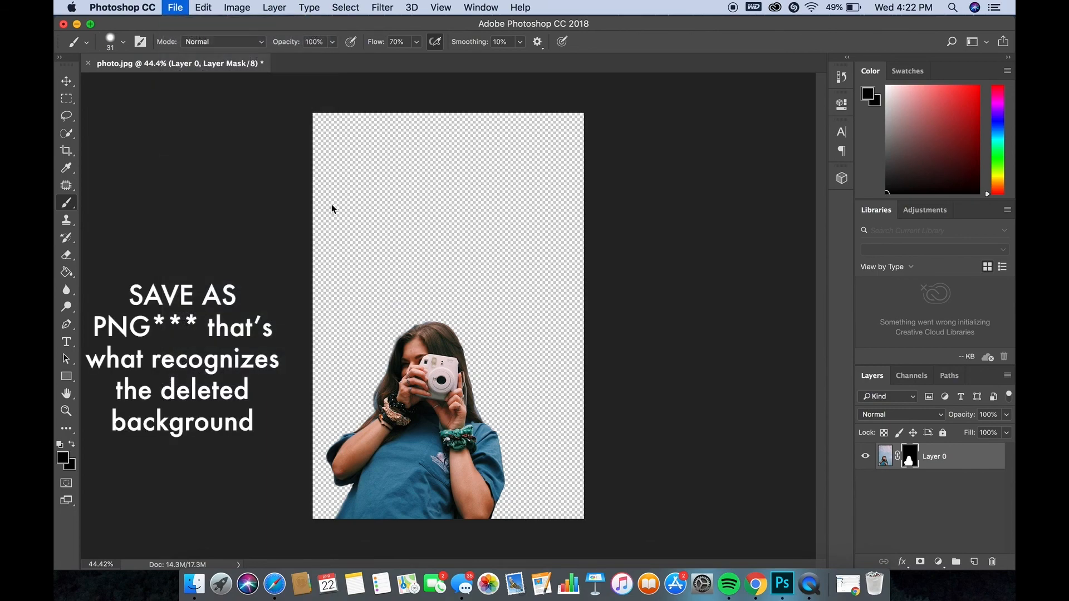
{"action": "left_click", "coordinate": [453, 408]}
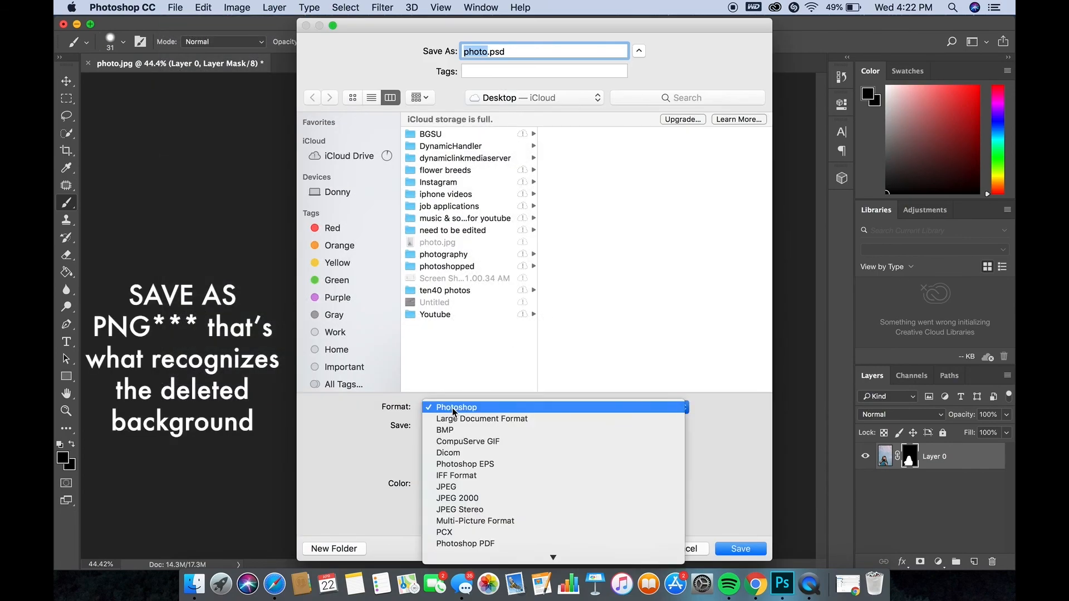
{"action": "left_click", "coordinate": [465, 490]}
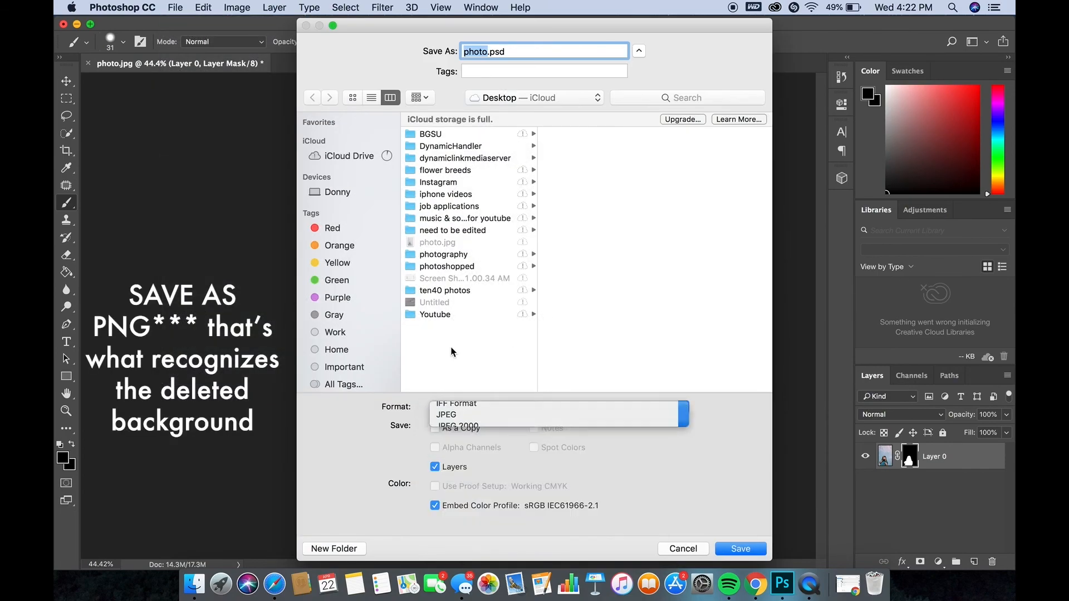
{"action": "left_click", "coordinate": [734, 549]}
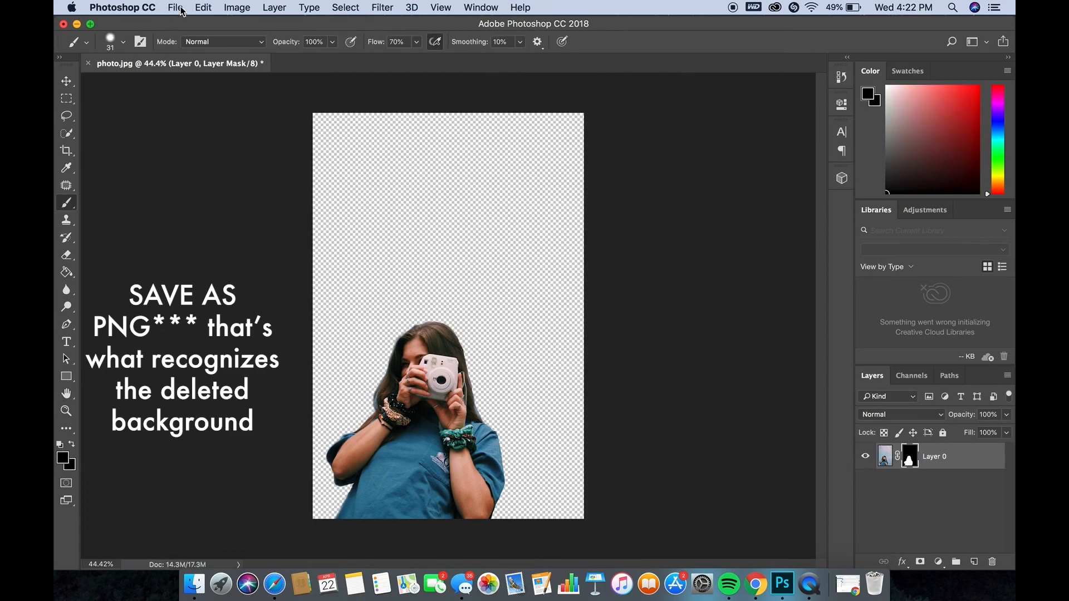
Open the original photo.jpg from the Desktop
{"action": "left_click", "coordinate": [176, 7]}
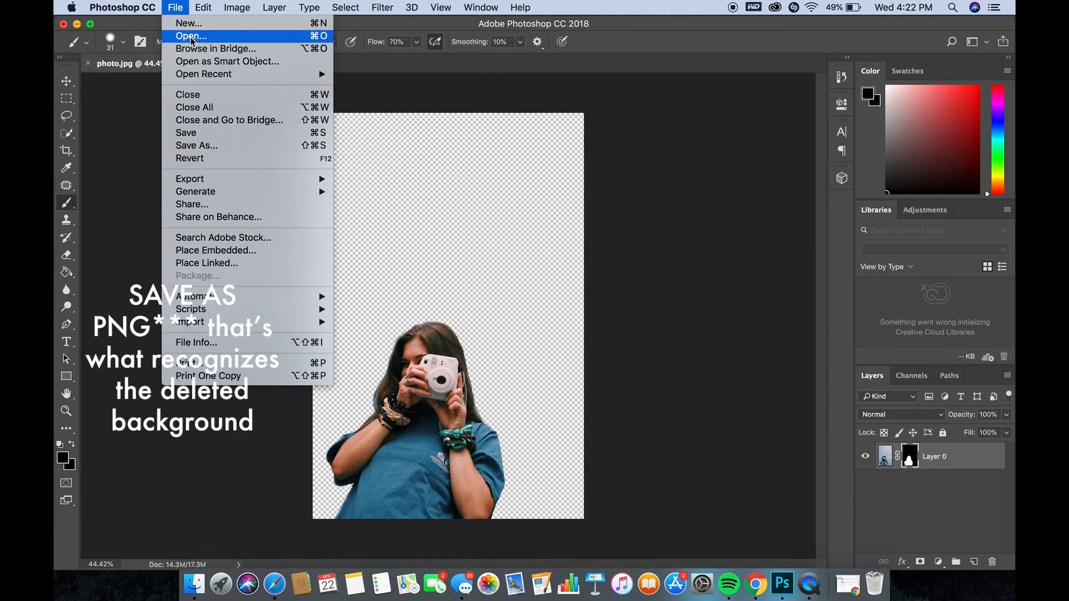
{"action": "left_click", "coordinate": [191, 36]}
{"action": "left_click", "coordinate": [649, 318]}
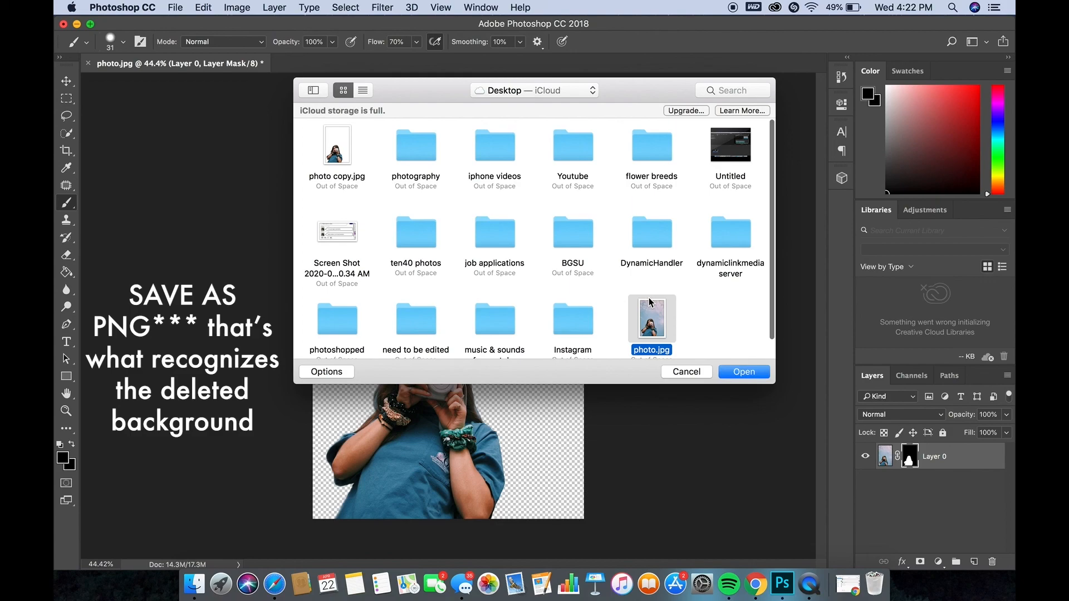
{"action": "left_click", "coordinate": [743, 370]}
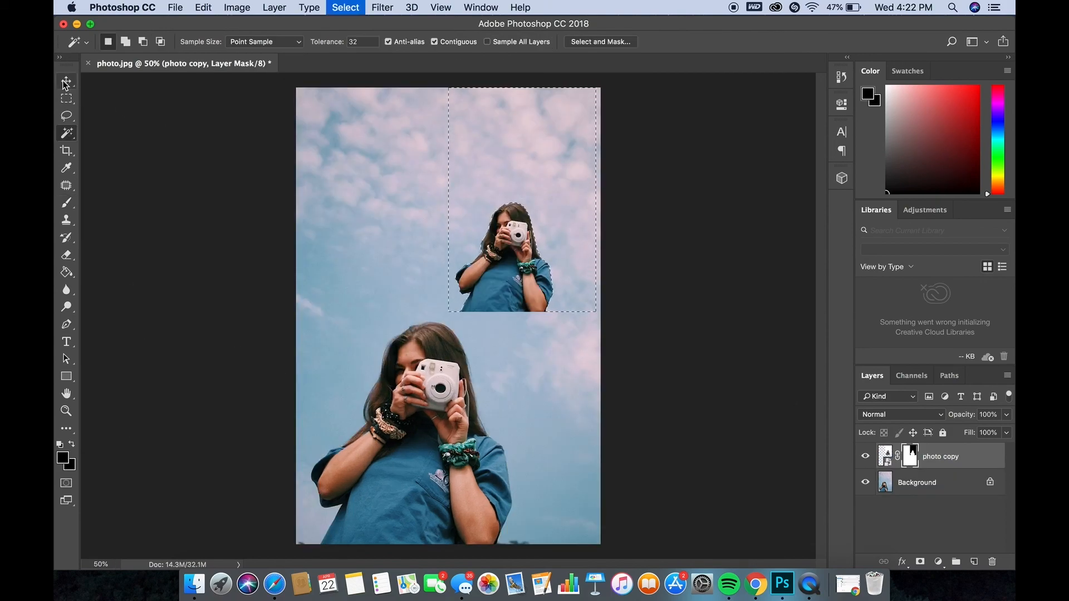
Deselect, then move the photo copy layer to about 14.6 in from the canvas's left edge and 0.8 in from its top edge
{"action": "key", "text": "super+d"}
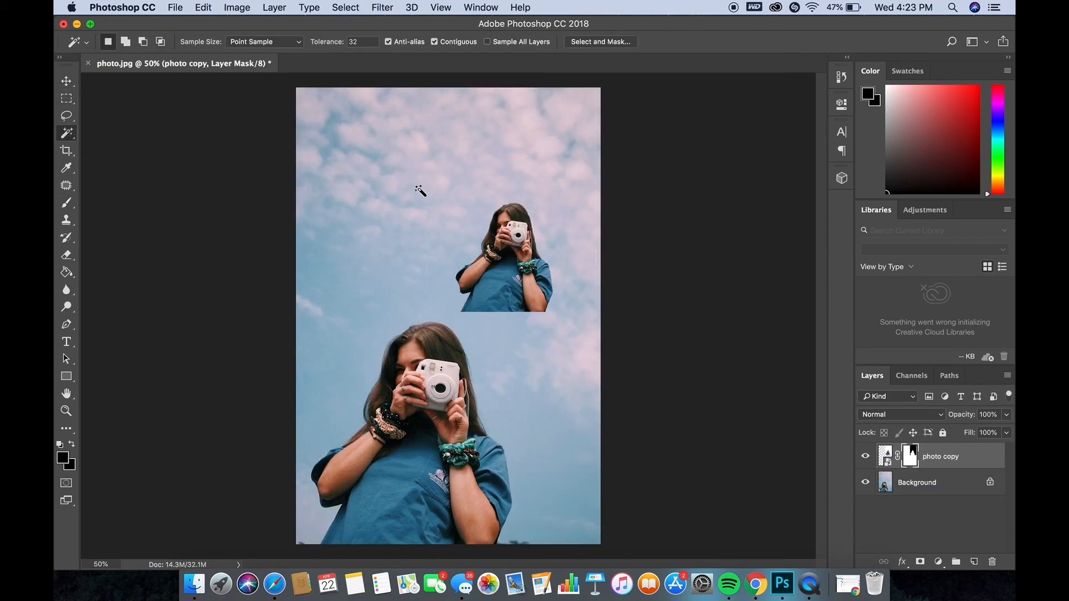
{"action": "key", "text": "v"}
{"action": "left_click_drag", "start_coordinate": [515, 249], "coordinate": [539, 263]}
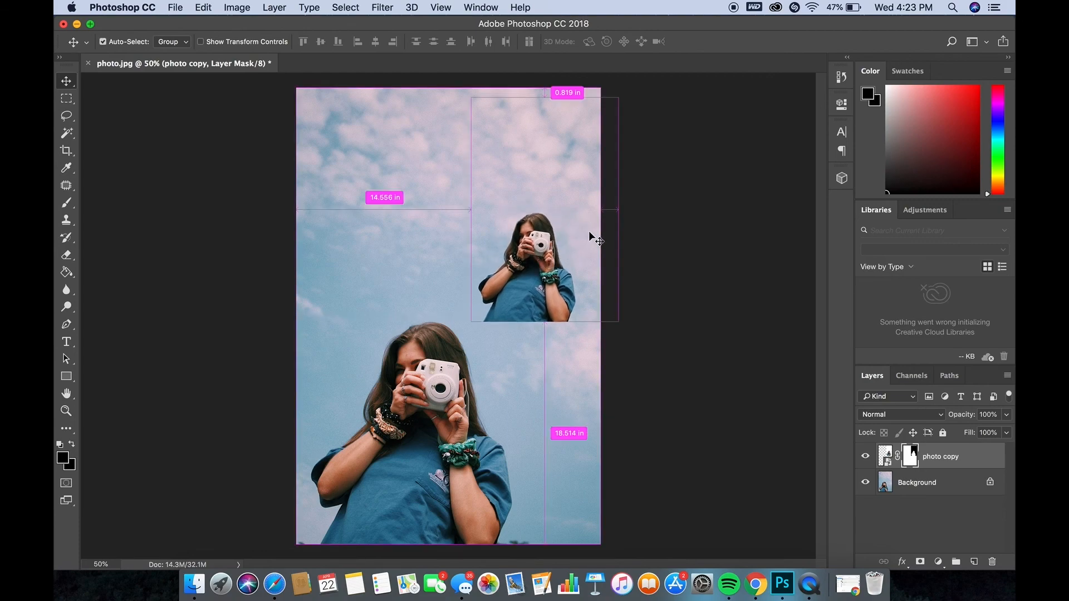
Enlarge the photo copy layer to about 106% with Free Transform and apply the change
{"action": "key", "text": "super+t"}
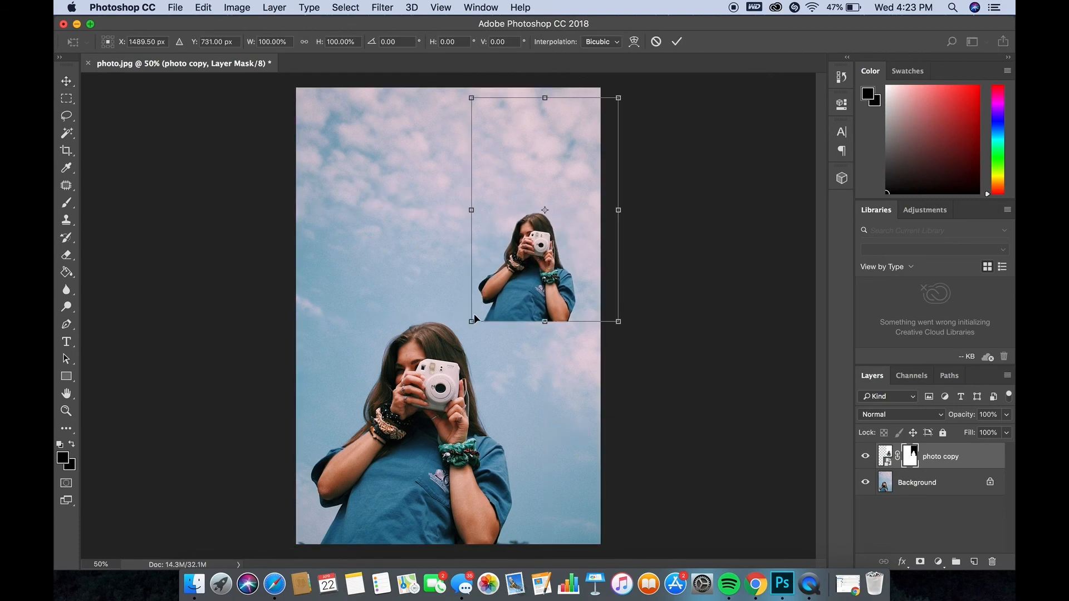
{"action": "mouse_move", "coordinate": [471, 322]}
{"action": "left_mouse_down"}
{"action": "mouse_move", "coordinate": [423, 362]}
{"action": "mouse_move", "coordinate": [424, 418]}
{"action": "mouse_move", "coordinate": [412, 408]}
{"action": "mouse_move", "coordinate": [396, 436]}
{"action": "mouse_move", "coordinate": [472, 323]}
{"action": "mouse_move", "coordinate": [465, 338]}
{"action": "left_mouse_up"}
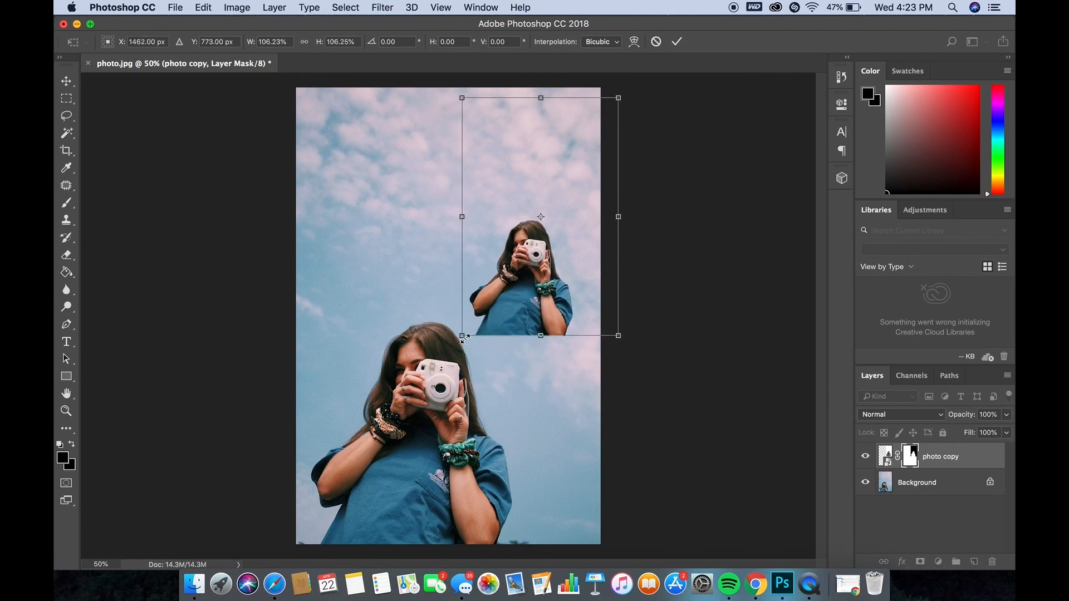
{"action": "left_click", "coordinate": [676, 41]}
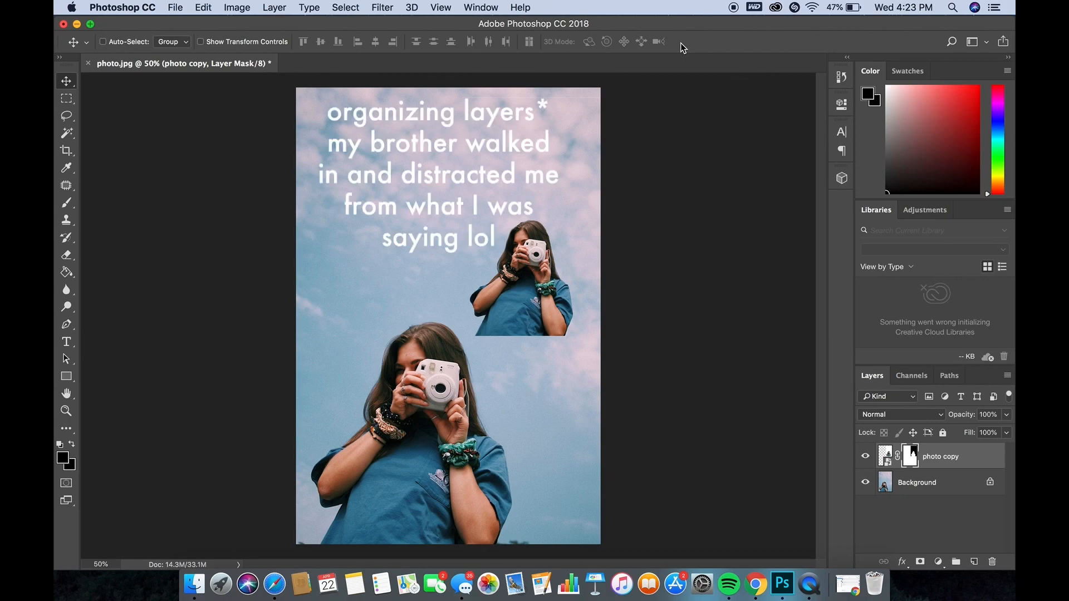